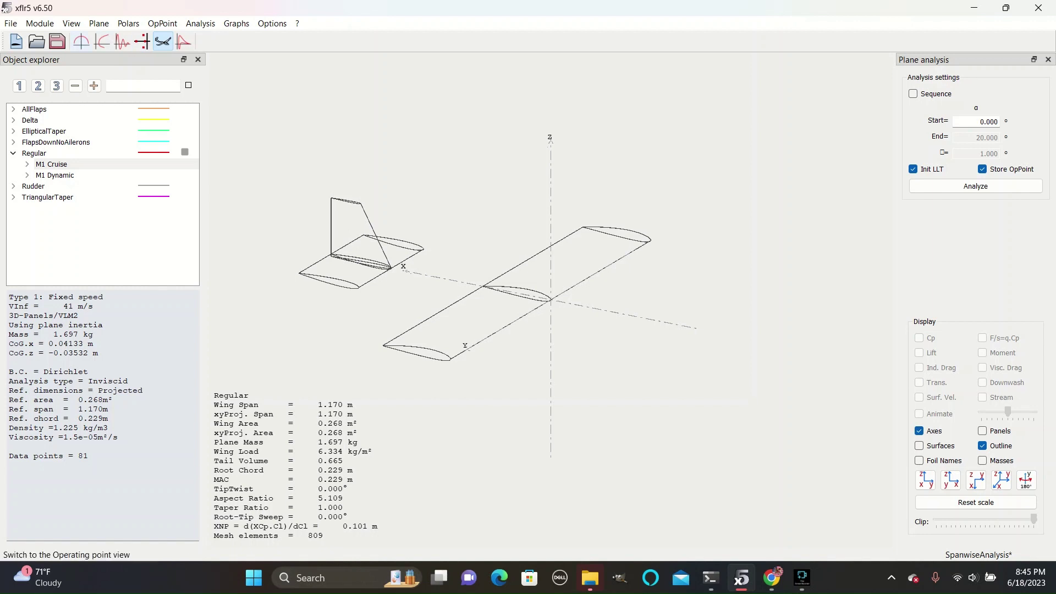
Show the operating point view and set its graph to plot Local Drag C.Cd/M.A.C. against Y - span.
click(81, 42)
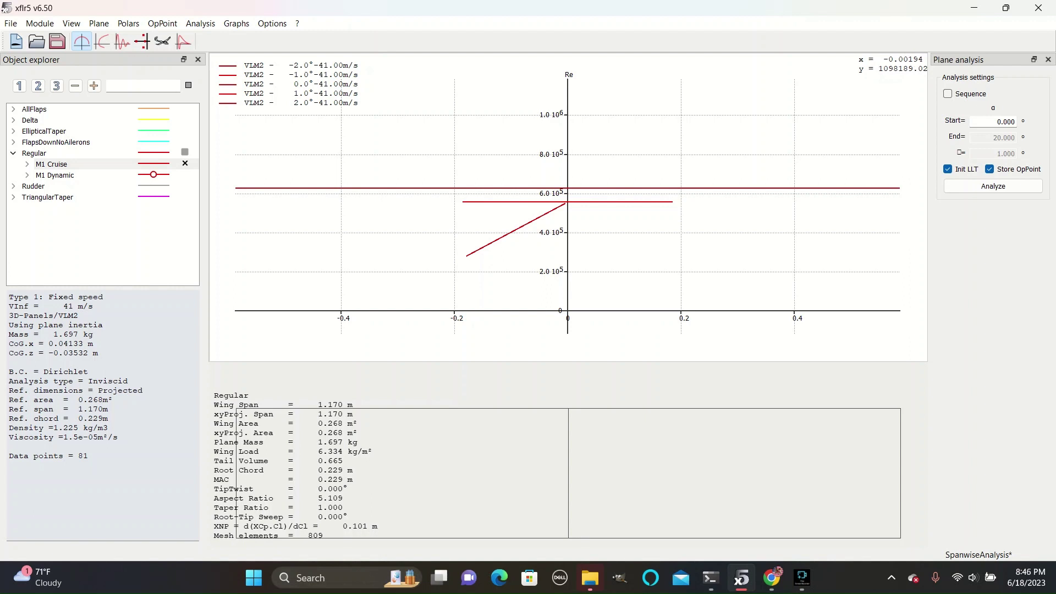
right_click(567, 96)
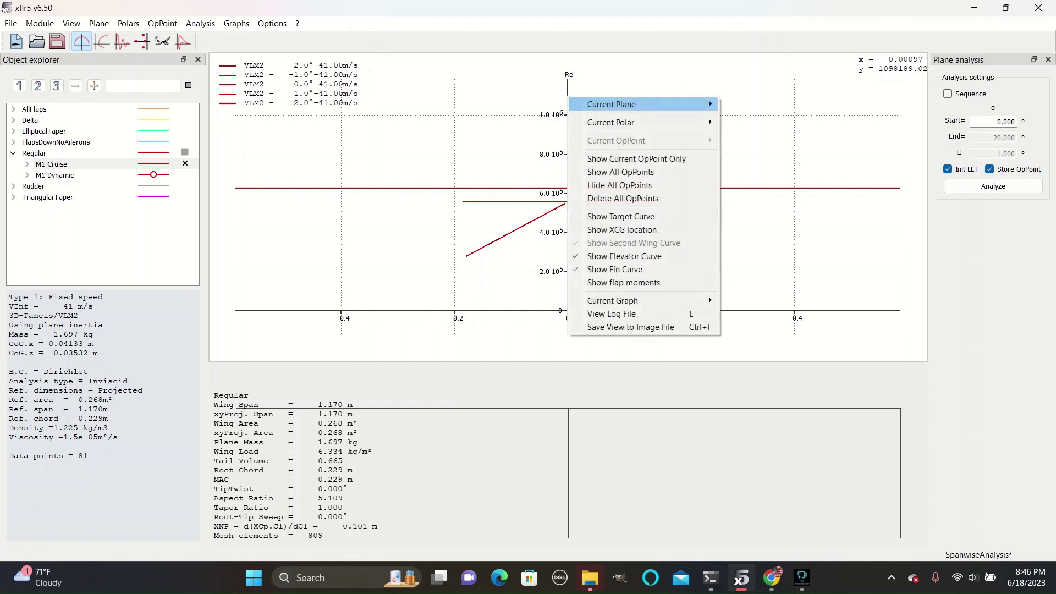
mouse_move(632, 300)
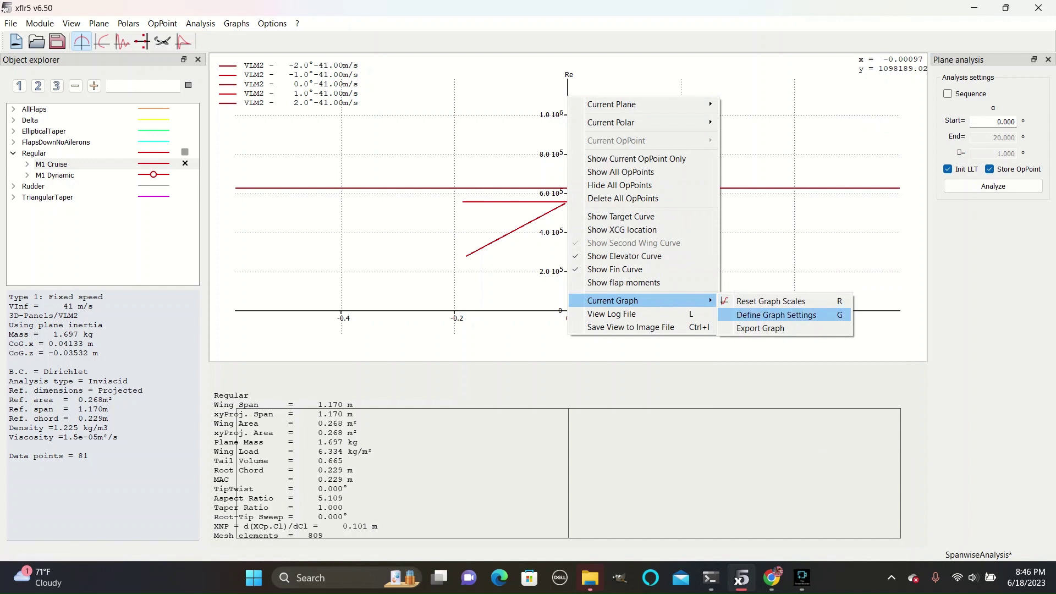
click(776, 315)
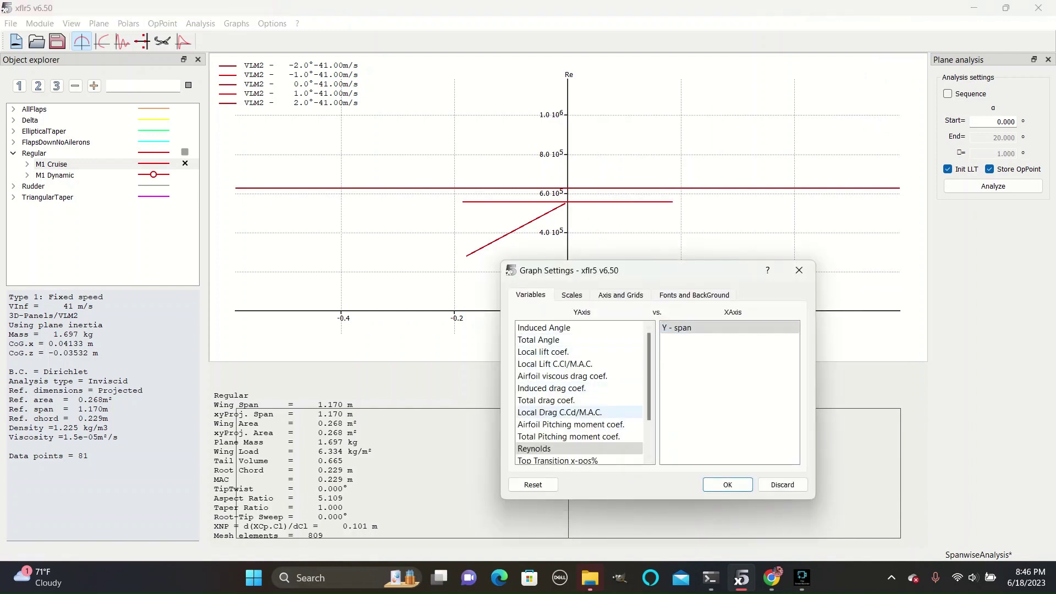
click(728, 484)
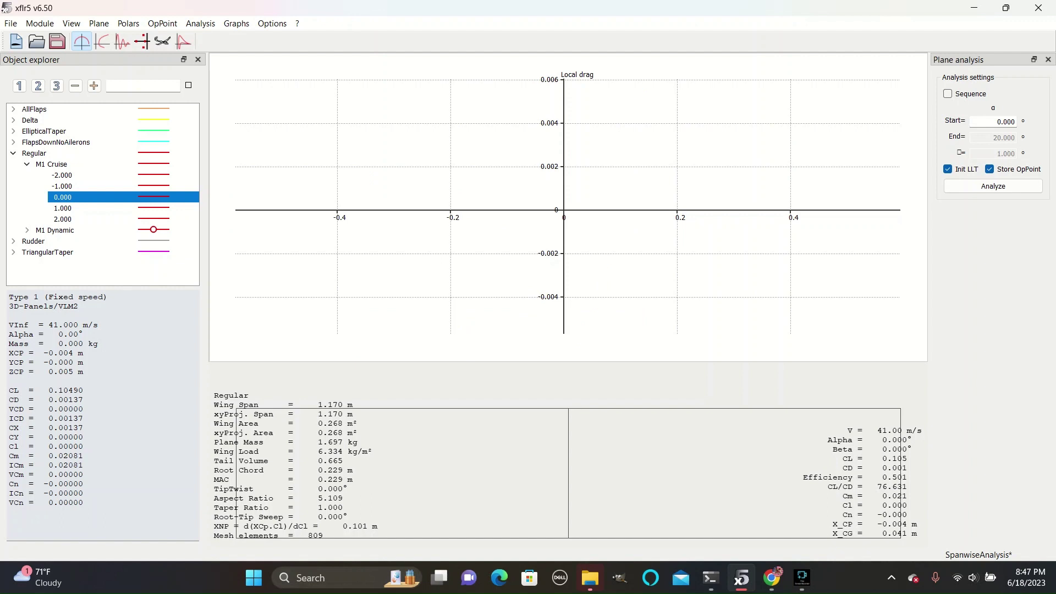
Plot the M1 Cruise drag curve at 0.000° and check the plane's geometry in the 3D view before returning to the graph.
click(185, 196)
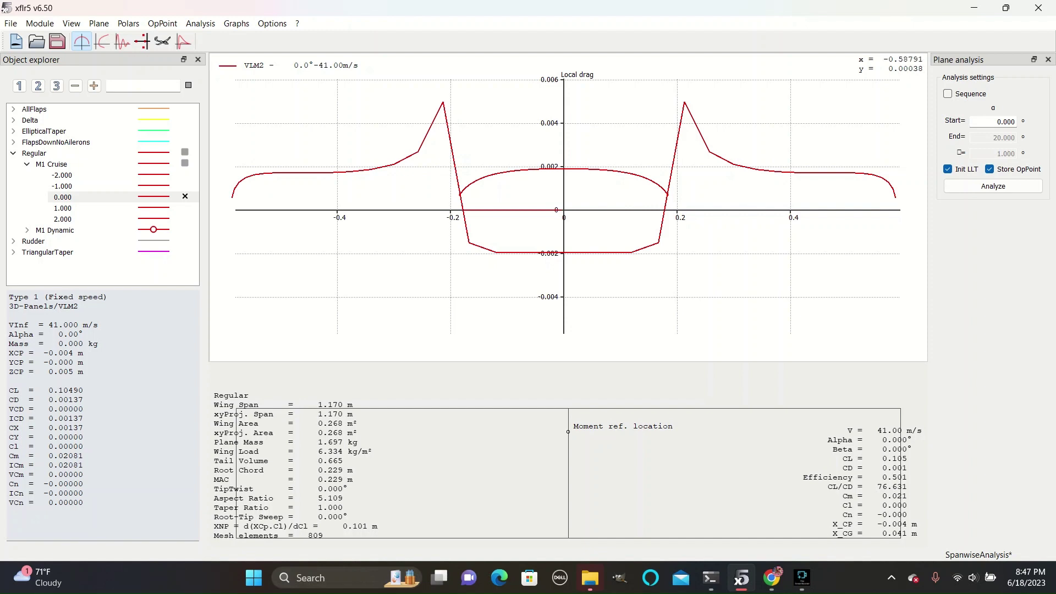
click(163, 42)
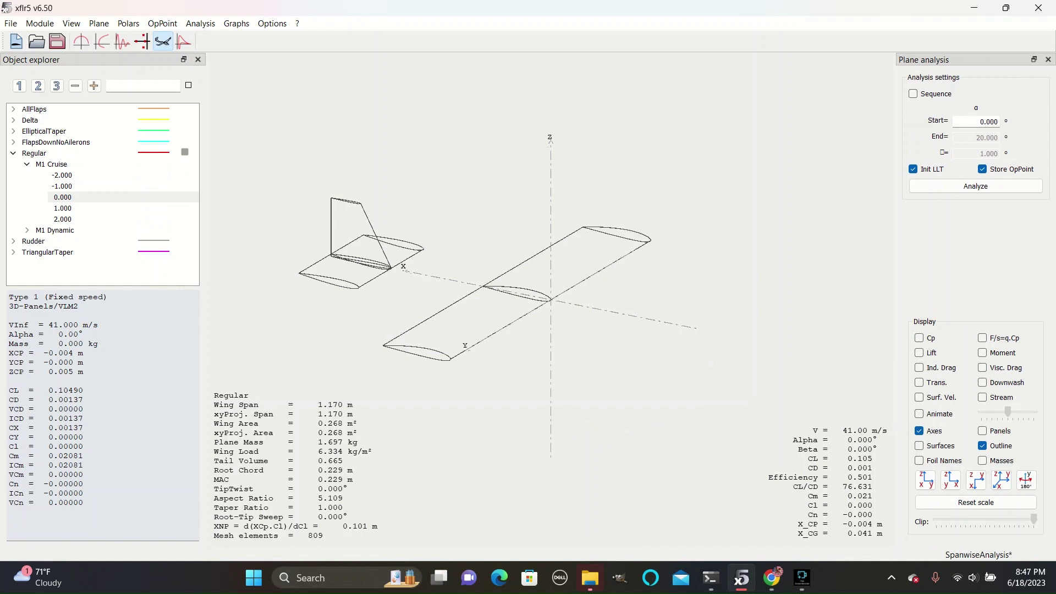
click(81, 41)
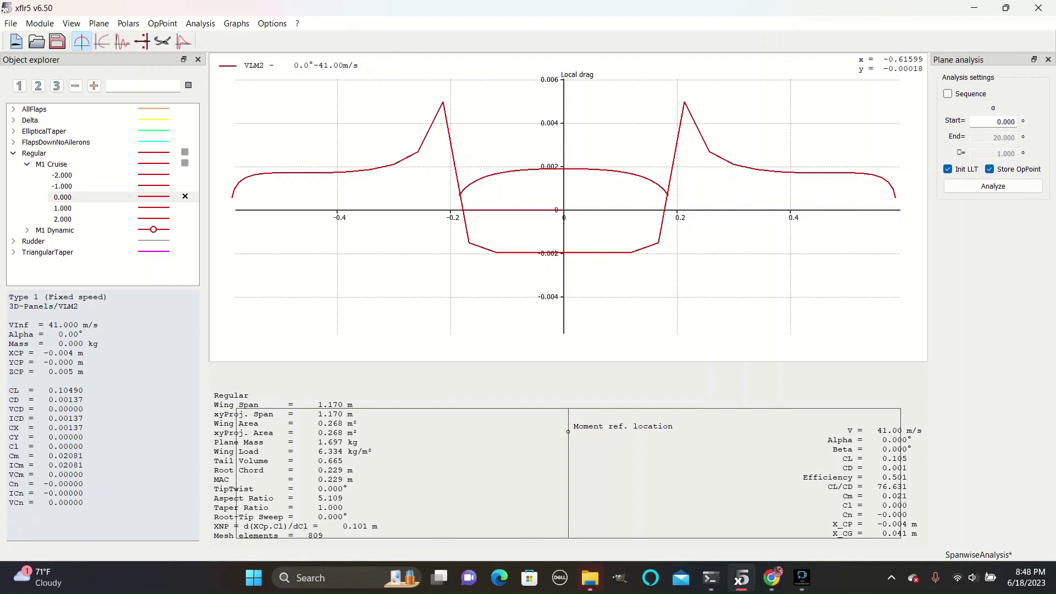
Add the M1 Cruise 1.000° and 2.000° curves to the local drag graph and reselect the 0.000° point.
click(185, 207)
drag(452, 109, 440, 185)
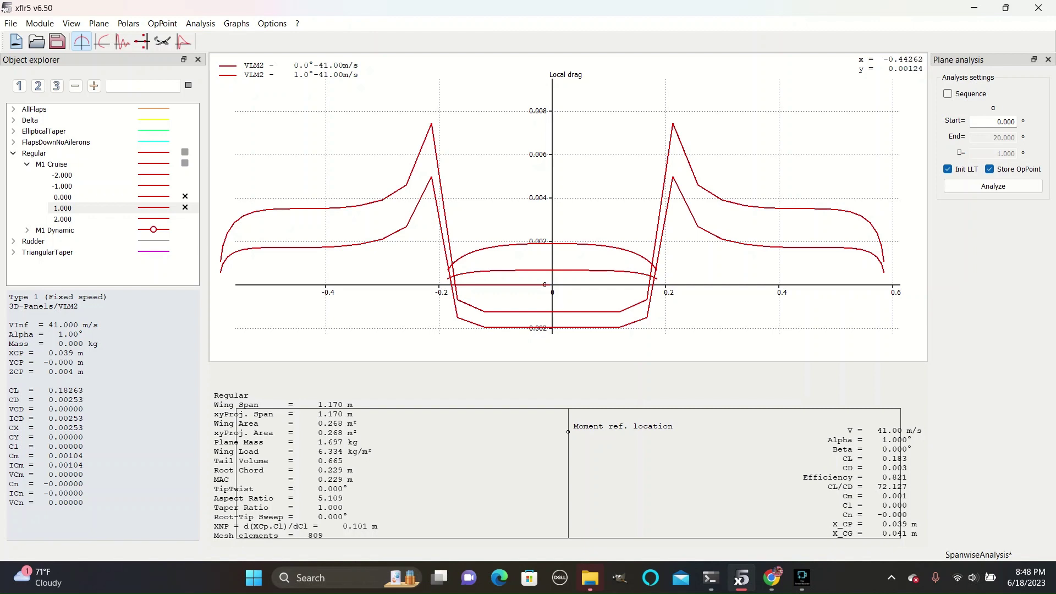
key(Down)
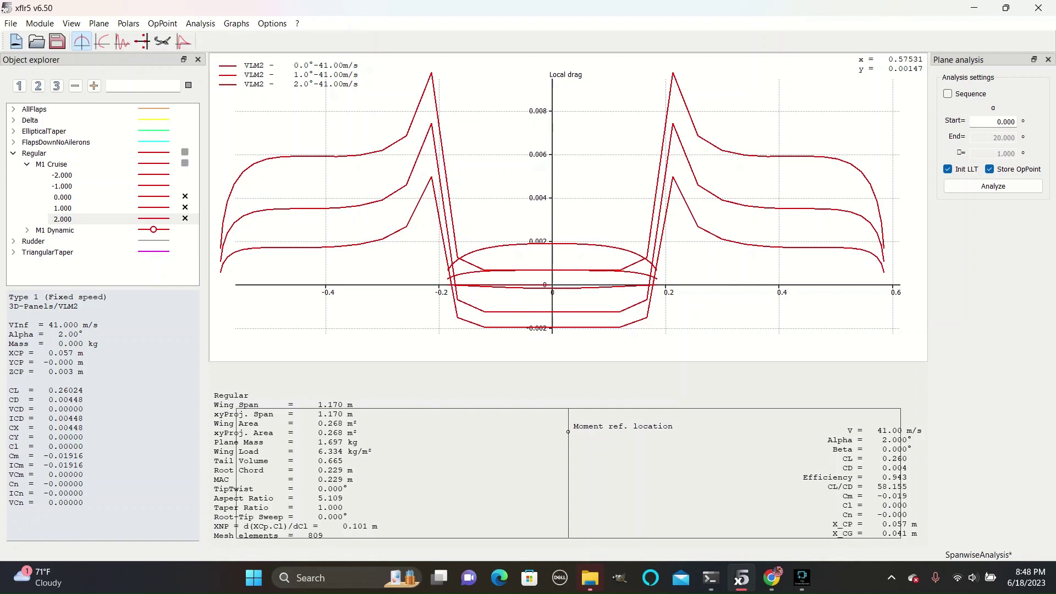
click(62, 197)
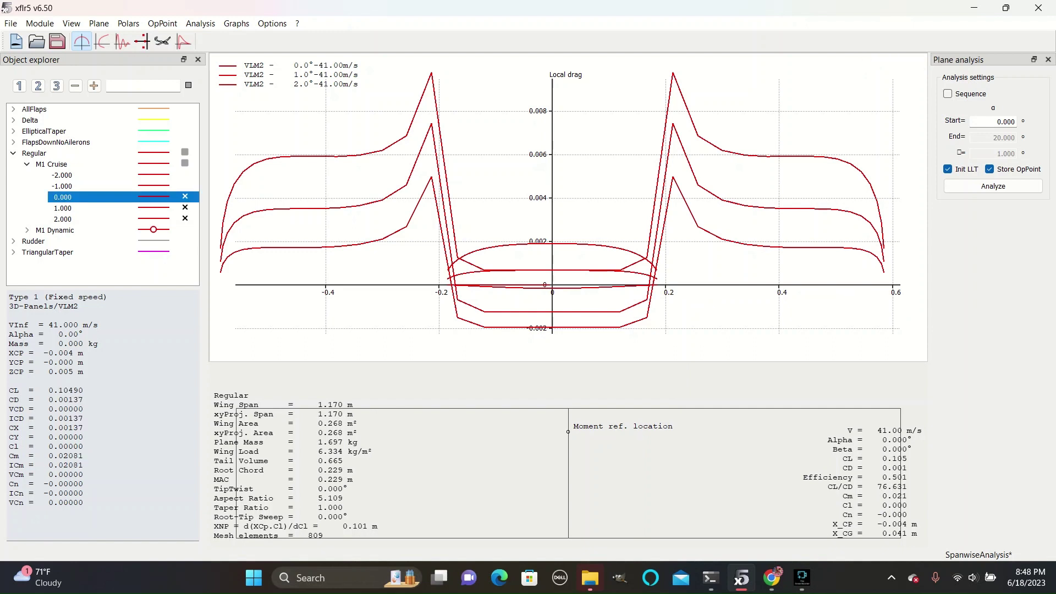
Add the -1.000° curve to the local drag graph and toggle the -2.000° curve, leaving it hidden.
click(185, 186)
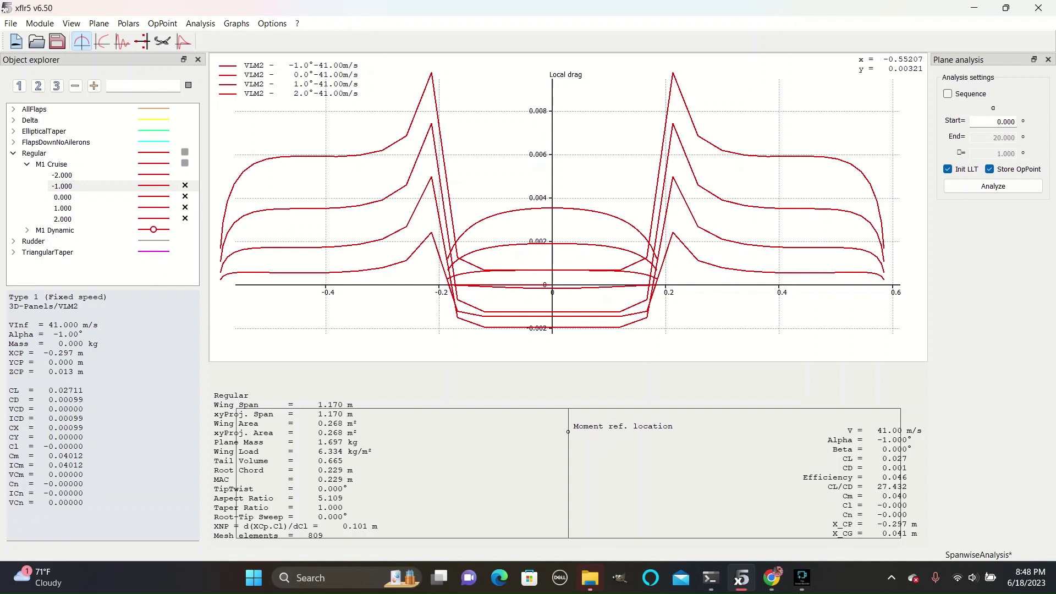
click(185, 174)
click(185, 175)
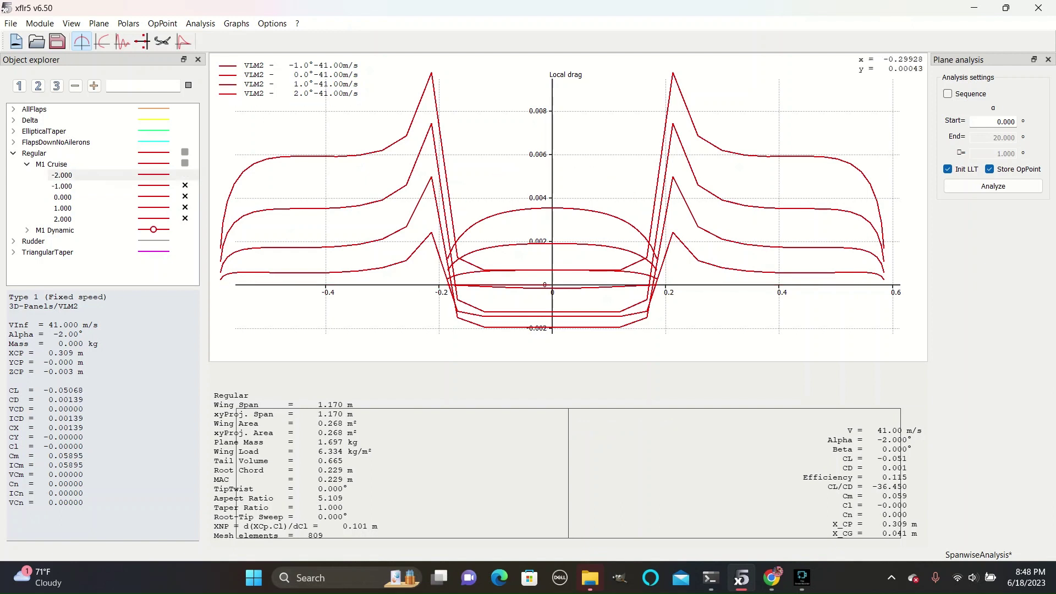
click(185, 175)
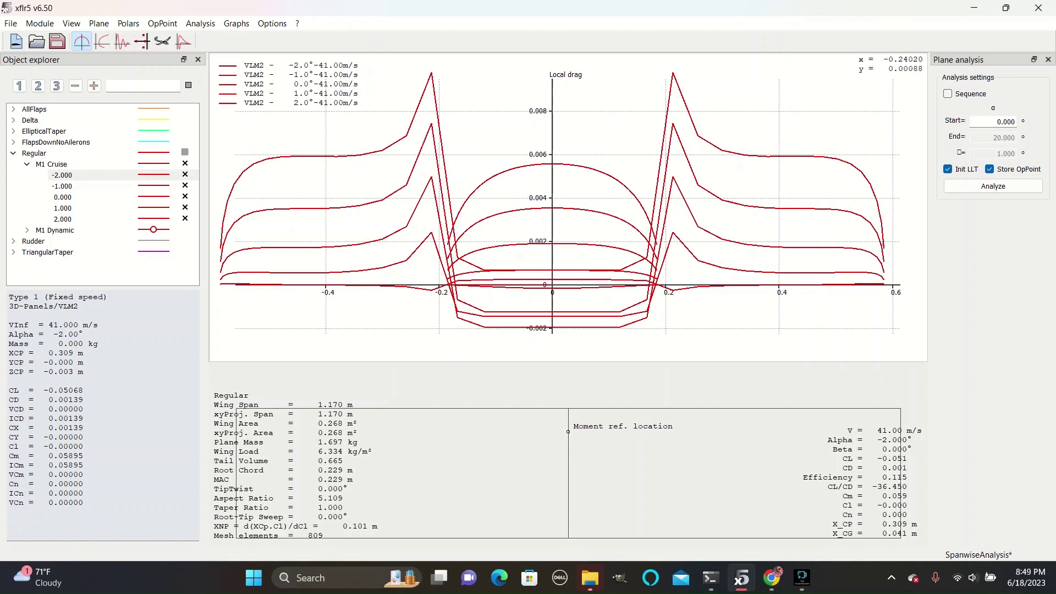
click(185, 175)
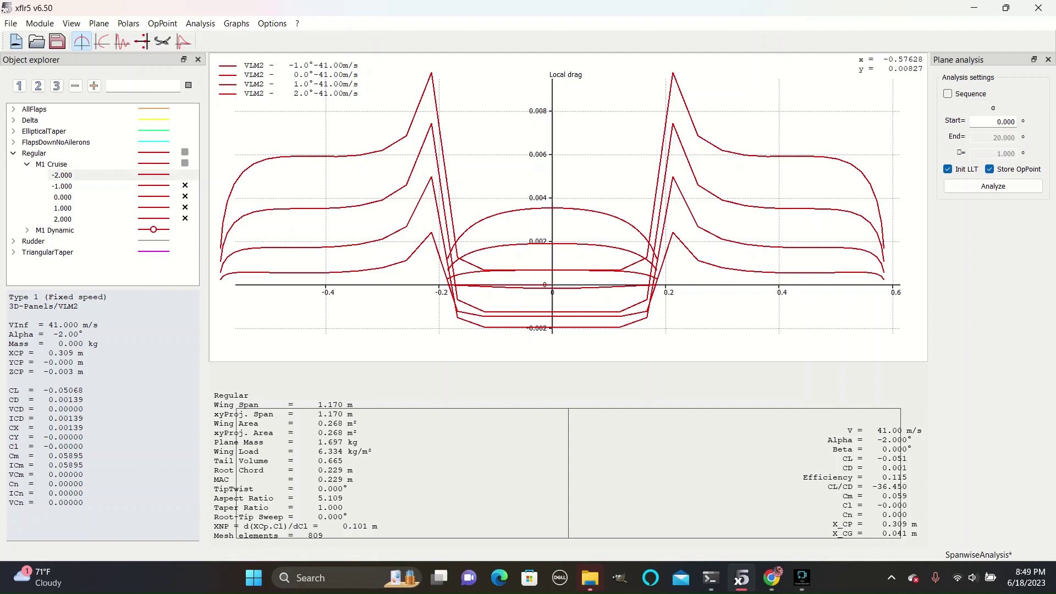
Analyze M1 Cruise at a single angle of attack of -10° and inspect its curve in the local drag graph.
click(51, 164)
click(947, 93)
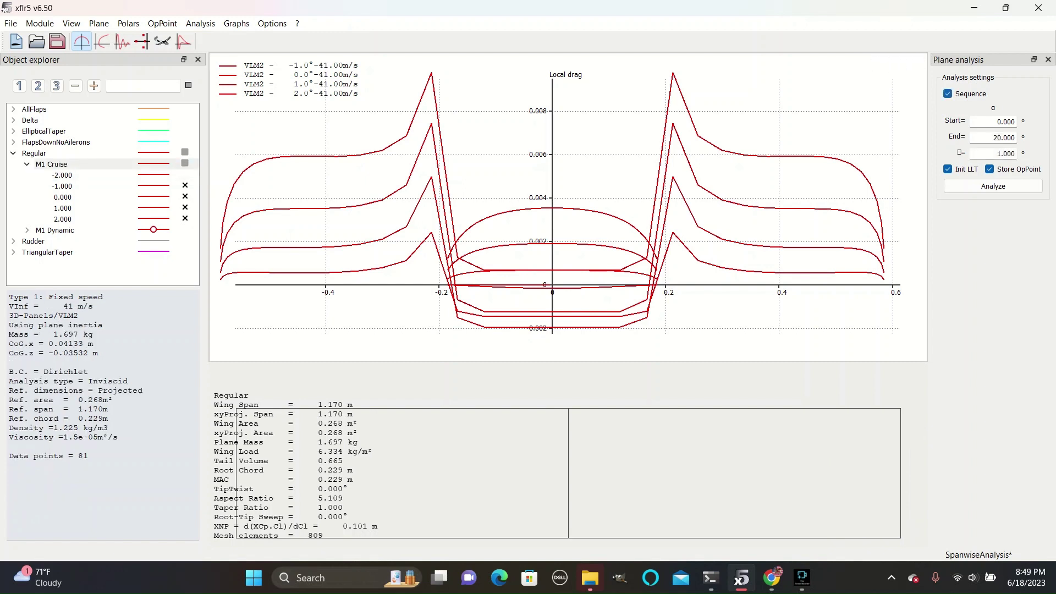
click(948, 93)
double_click(1005, 122)
text(-10)
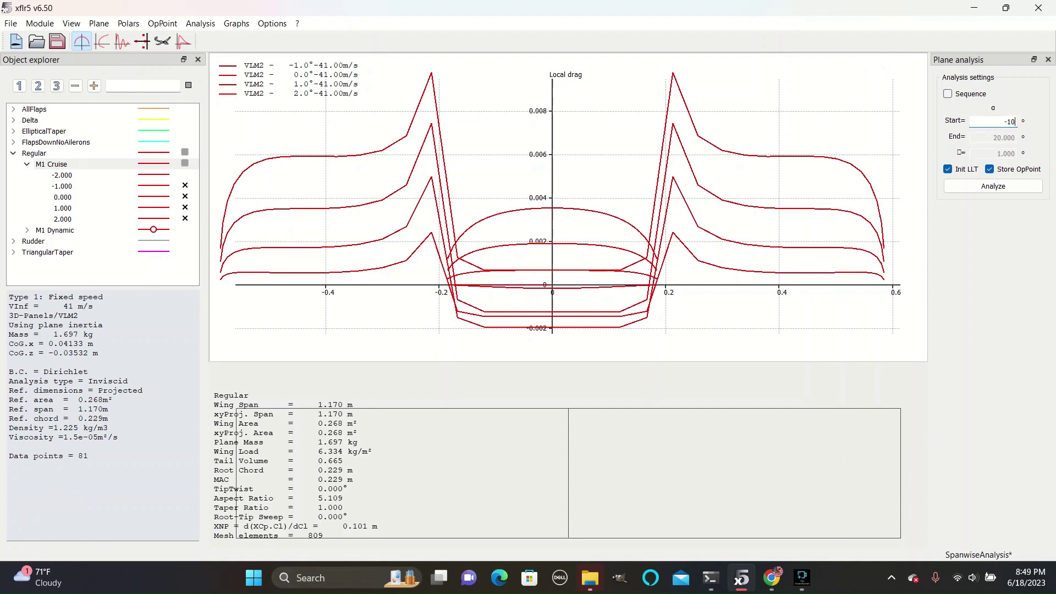
key(Return)
scroll(441, 211, down, 5)
drag(550, 91, 556, 204)
scroll(559, 203, down, 4)
drag(561, 154, 563, 261)
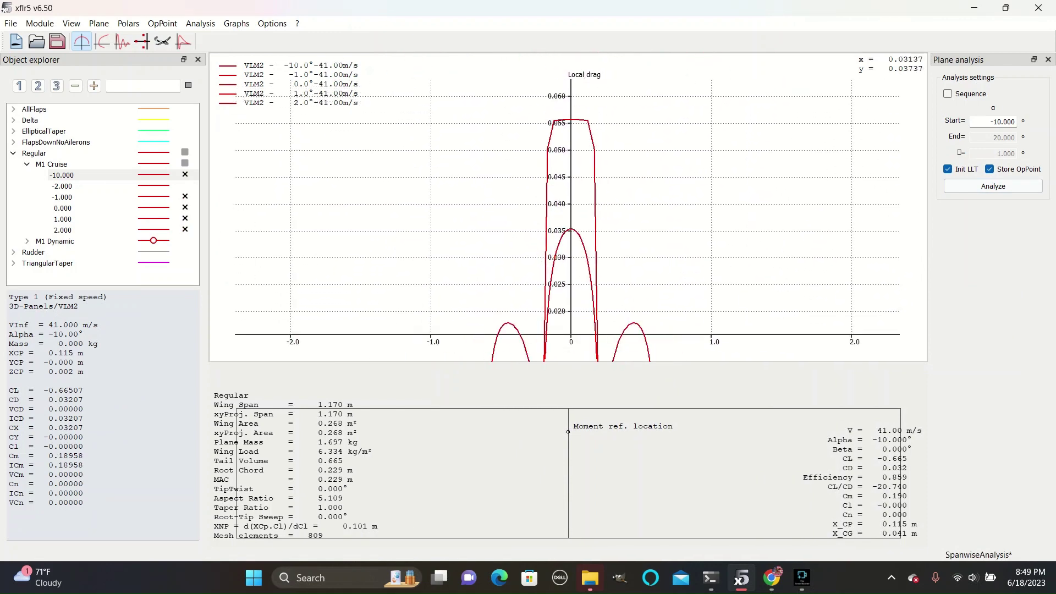
drag(244, 325, 238, 190)
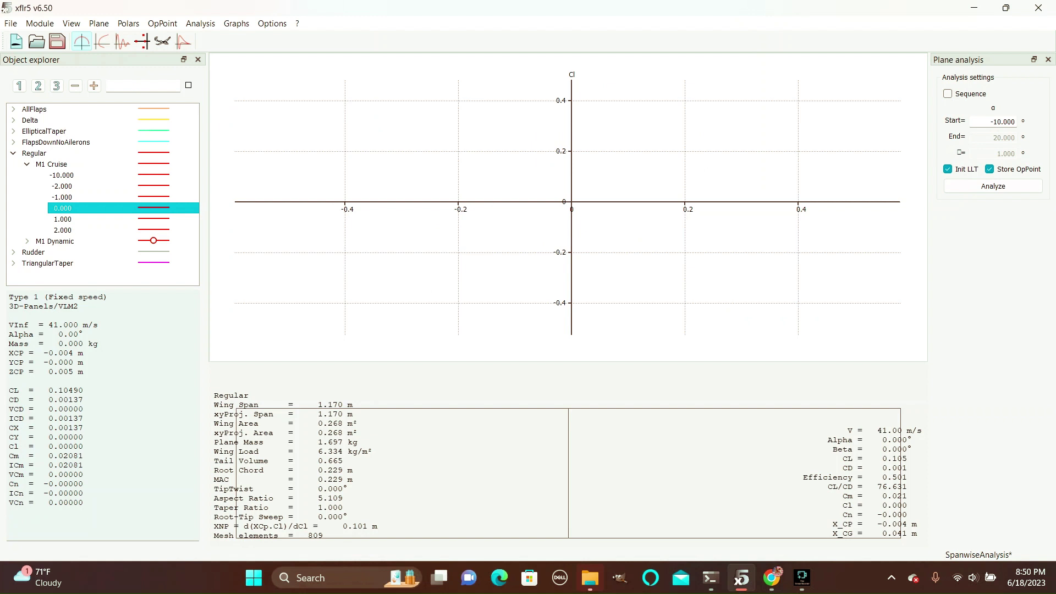
Display the M1 Cruise 0.000°, 1.000° and 2.000° curves in the spanwise Cl graph.
click(185, 208)
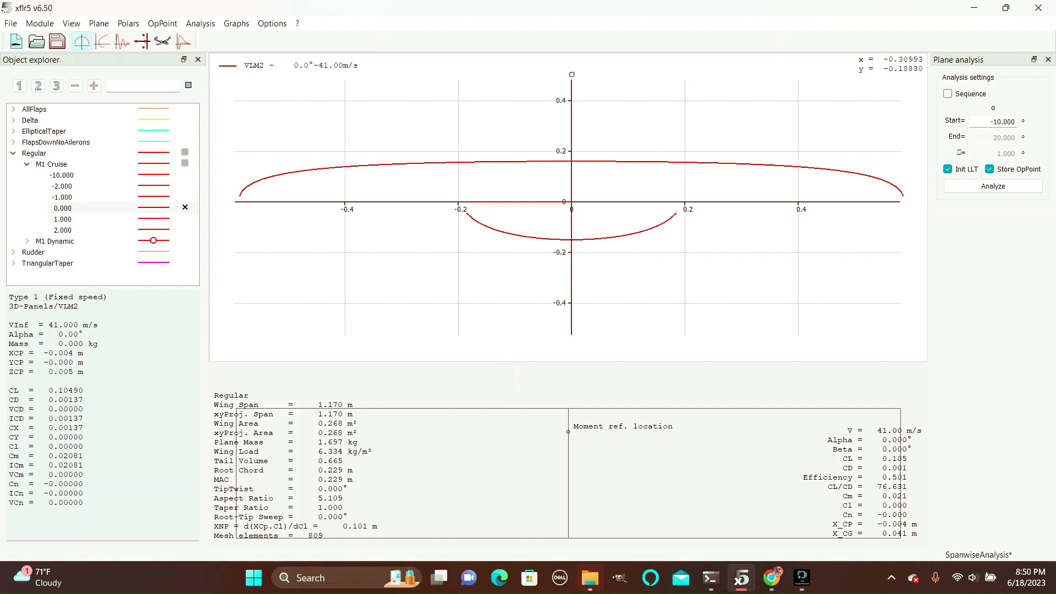
click(185, 218)
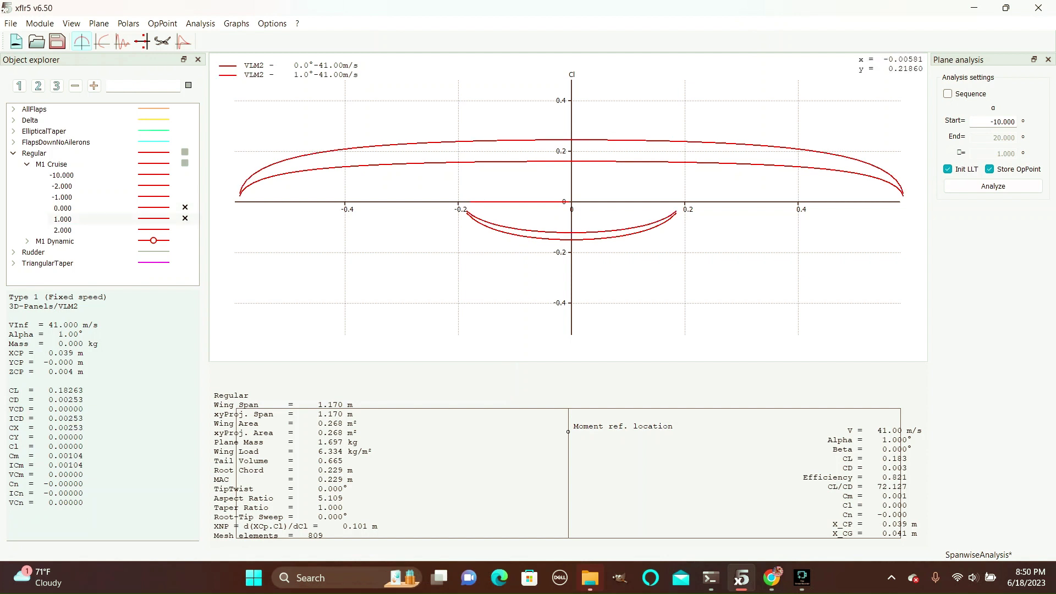
click(185, 229)
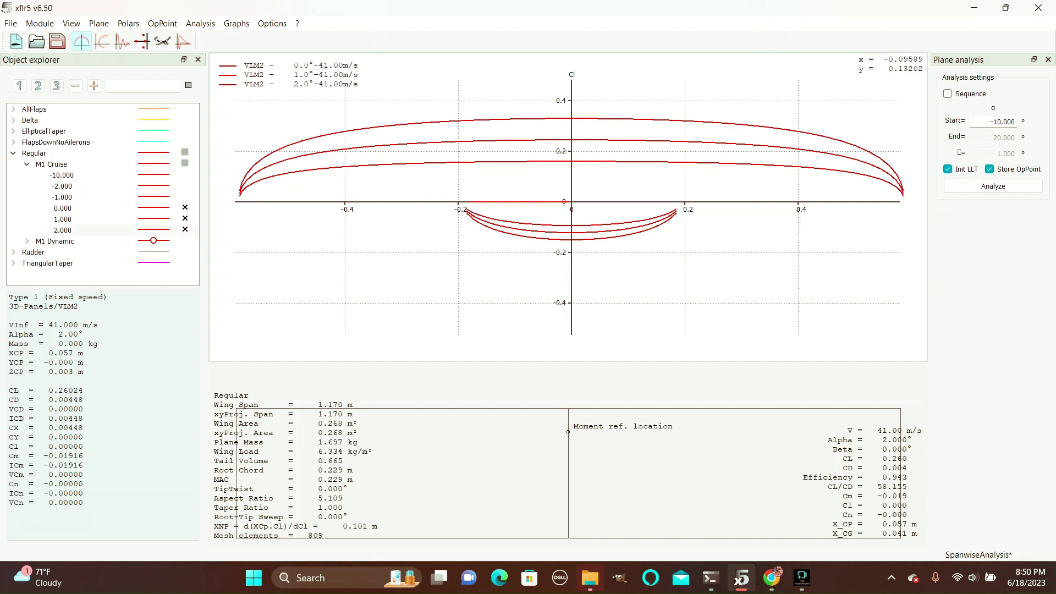
Review the Regular plane's wing and elevator definition in the Plane Editor, close it unchanged and return to the Cl graph.
click(162, 41)
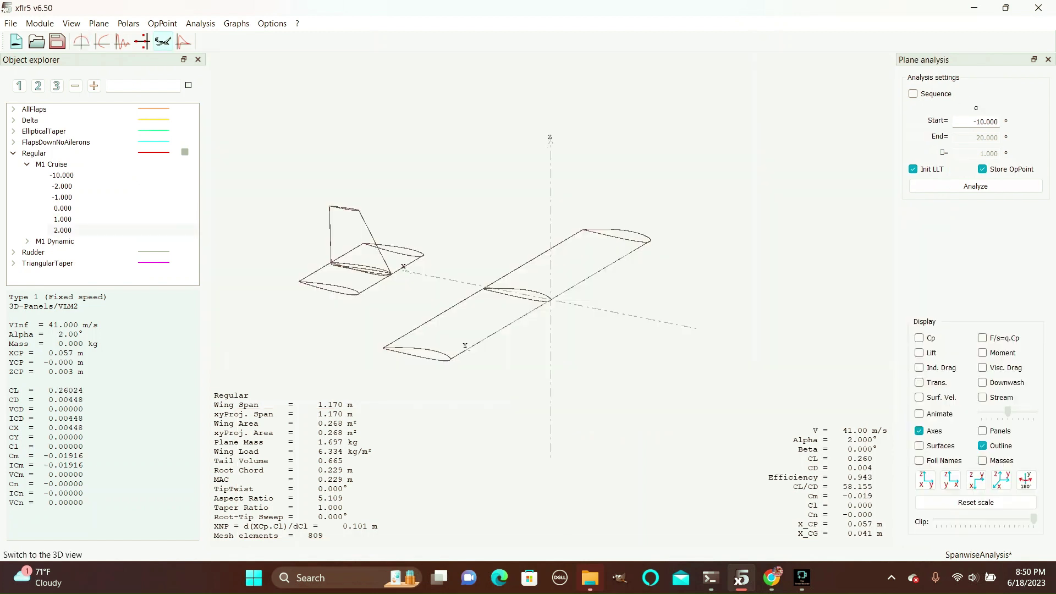
right_click(456, 205)
mouse_move(509, 210)
click(629, 227)
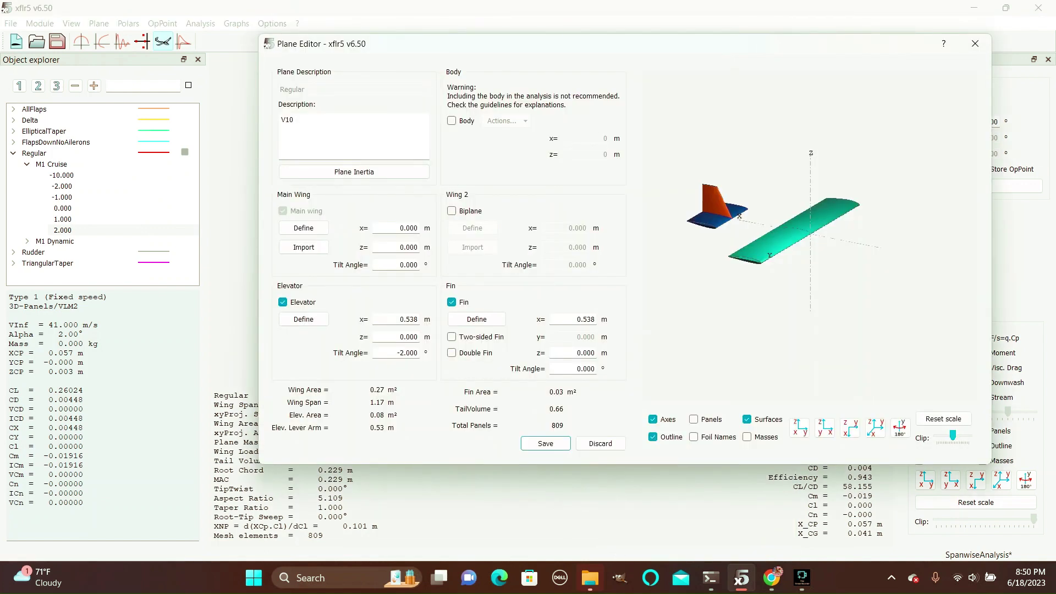
key(Escape)
click(82, 40)
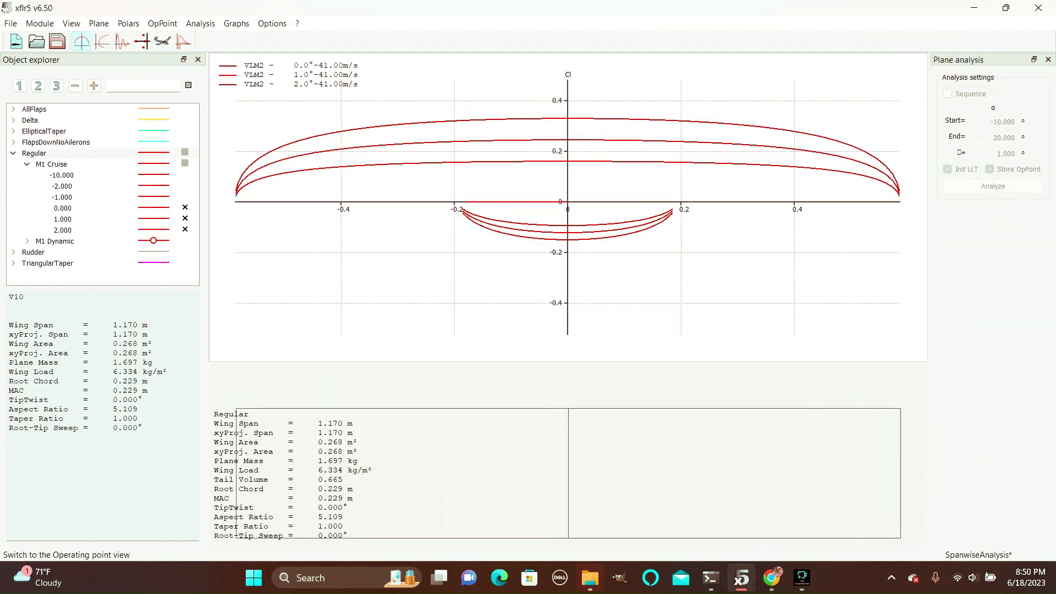
Hide the 1.000° and 2.000° curves in the Cl graph and show the -1.000° and -2.000° curves.
click(185, 218)
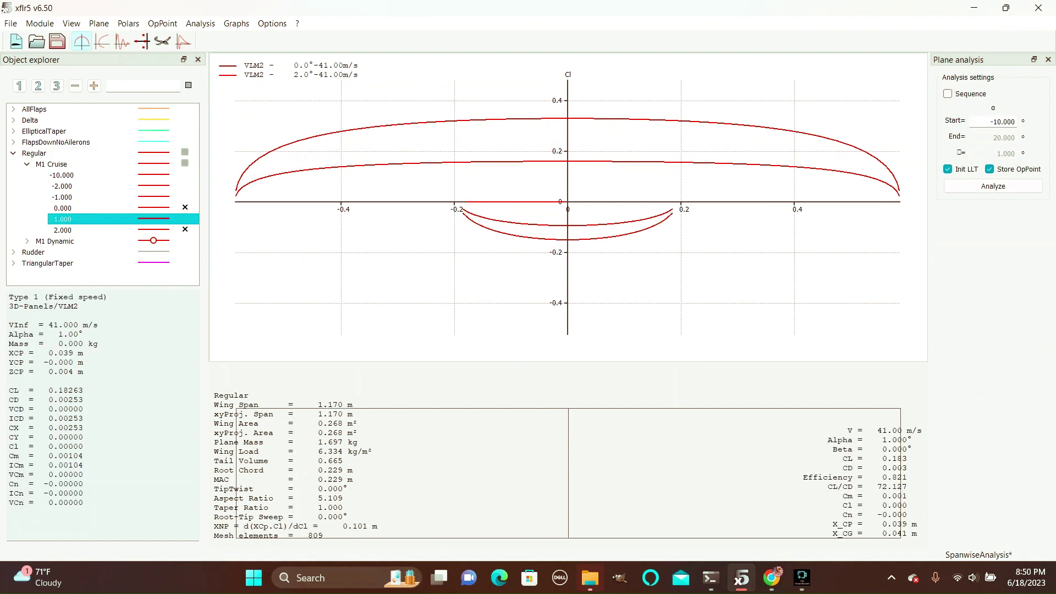
click(185, 230)
click(184, 197)
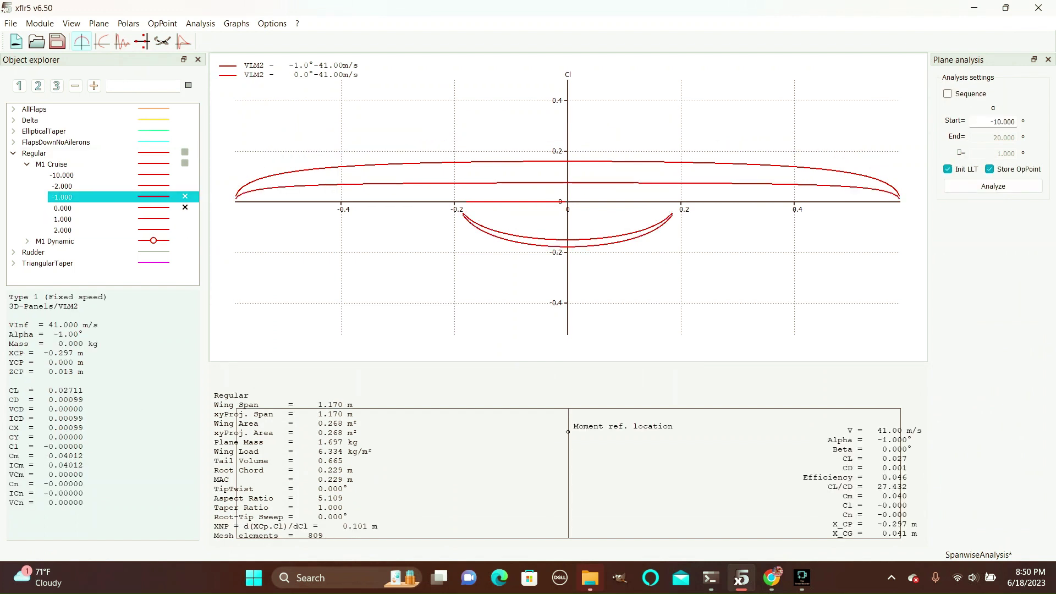
key(Up)
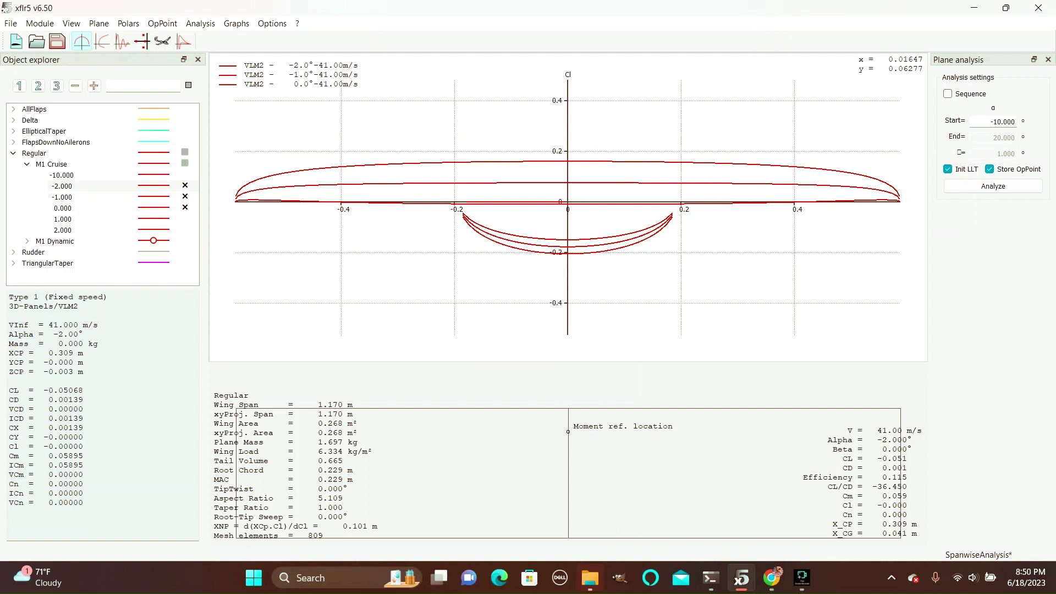
Toggle the -2.000° and -1.000° curves off and back on to compare them with the 0.000° lift distribution.
click(185, 185)
click(184, 196)
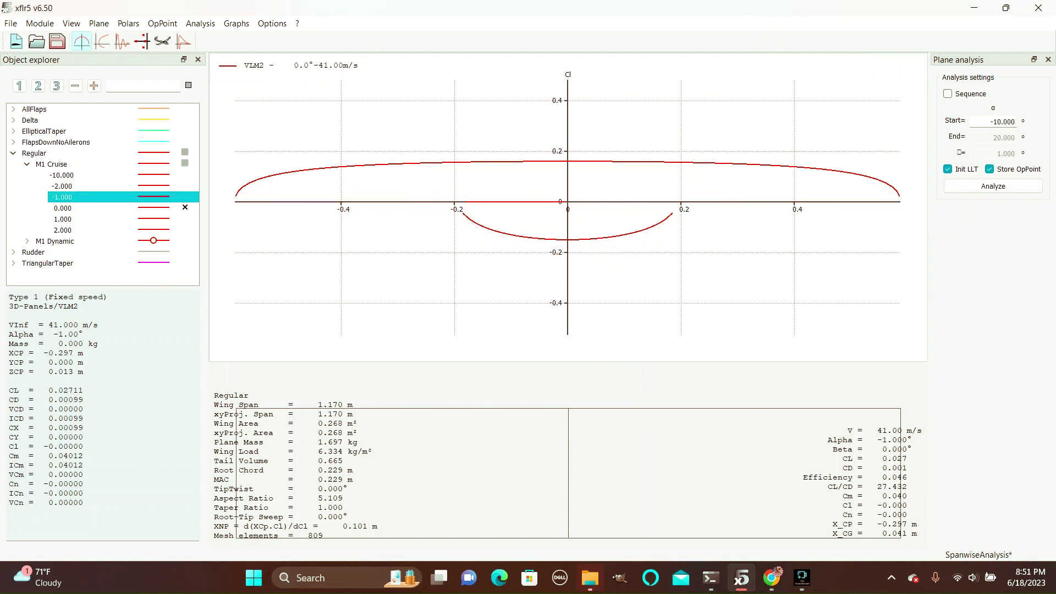
click(185, 197)
click(185, 185)
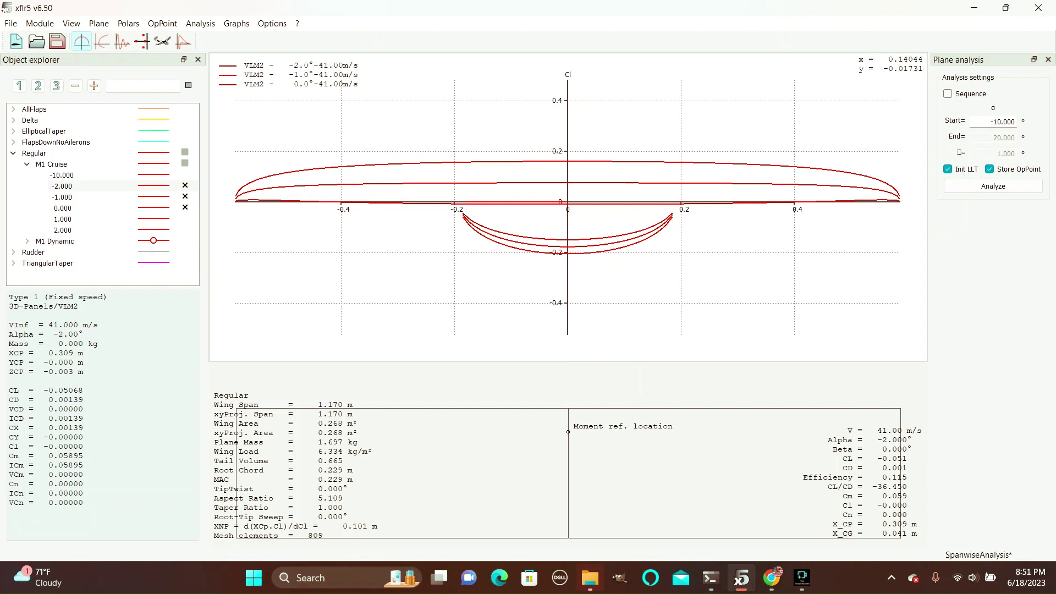
Add the -10.000° curve to the Cl graph and inspect its full lift distribution.
click(184, 175)
scroll(584, 280, down, 5)
drag(584, 290, 582, 197)
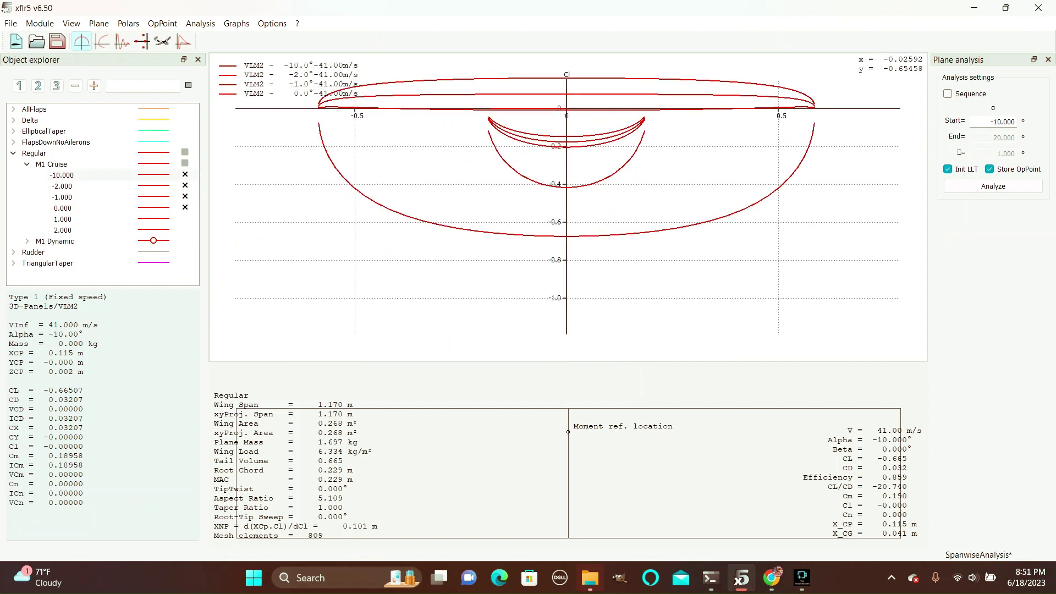
drag(556, 231, 566, 298)
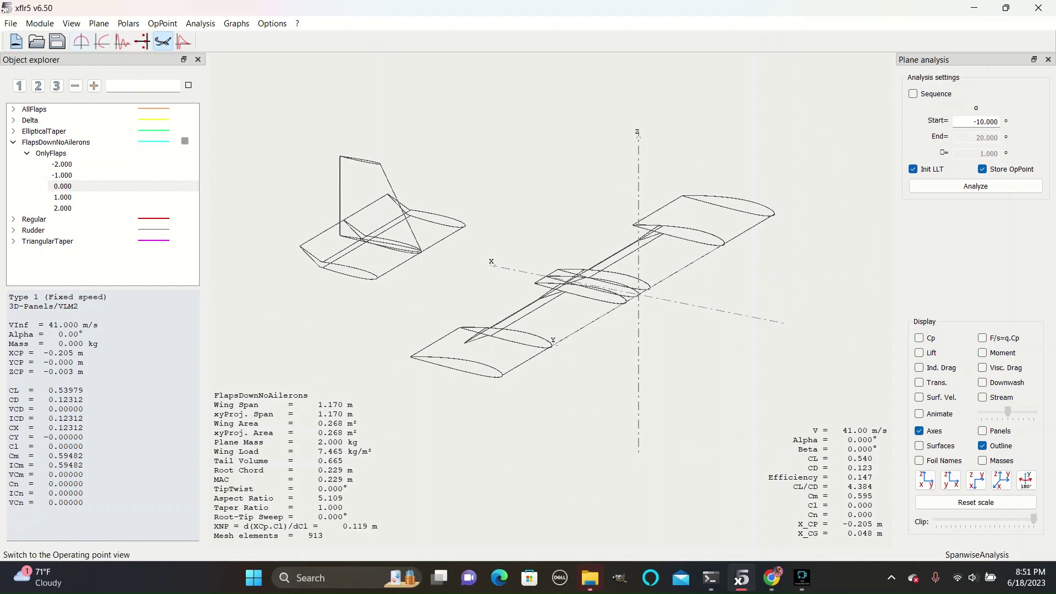
Examine the spanwise Cl graph and wing planform of FlapsDownNoAilerons at 0.000° in the operating point view.
click(81, 40)
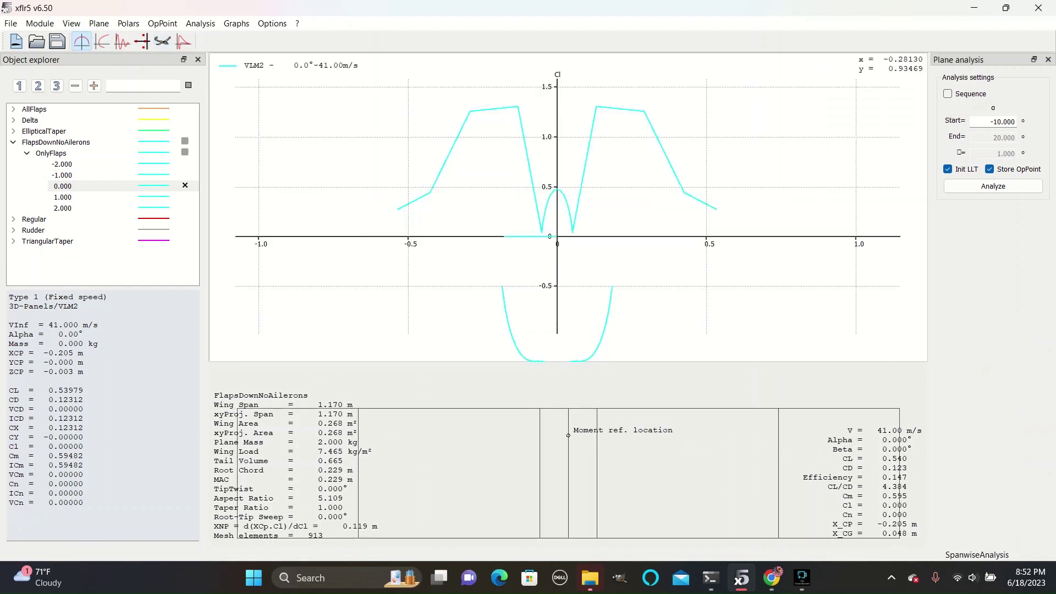
drag(515, 115, 518, 149)
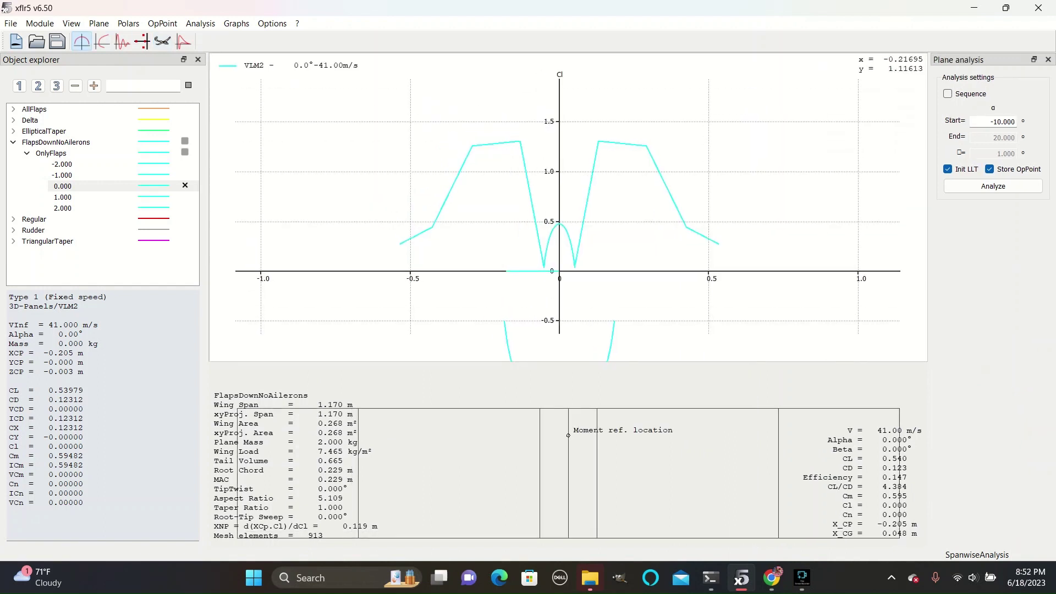
mouse_move(433, 324)
mouse_down()
mouse_move(455, 341)
mouse_move(442, 342)
mouse_up()
scroll(568, 451, down, 14)
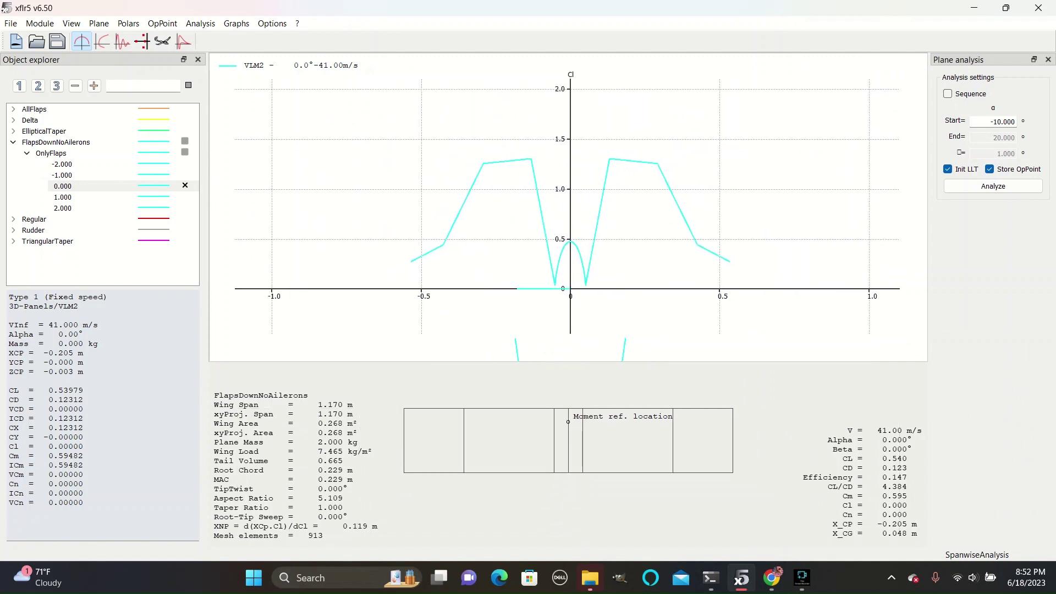
Add the 1.000° and 2.000° curves of FlapsDownNoAilerons to the 0.000° curve in the Cl graph.
scroll(568, 452, up, 2)
drag(568, 451, 575, 451)
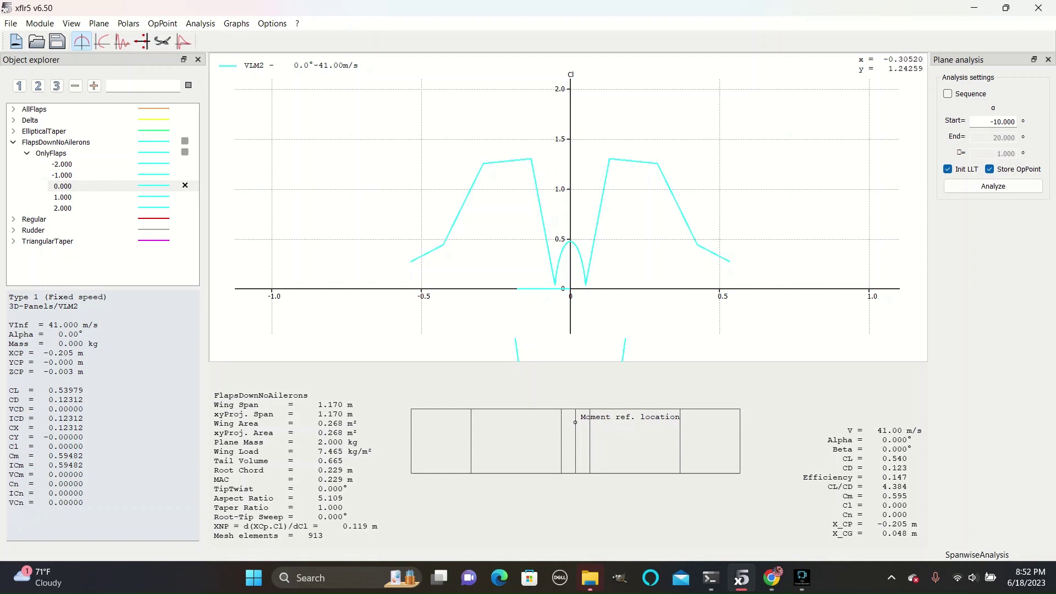
drag(577, 280, 570, 170)
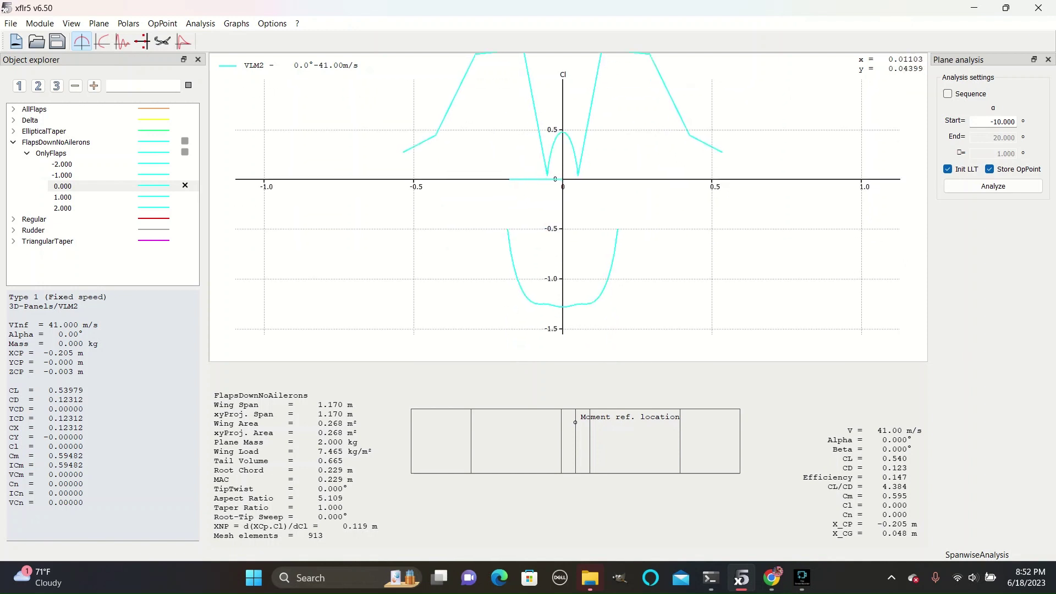
scroll(582, 230, down, 4)
drag(582, 230, 583, 254)
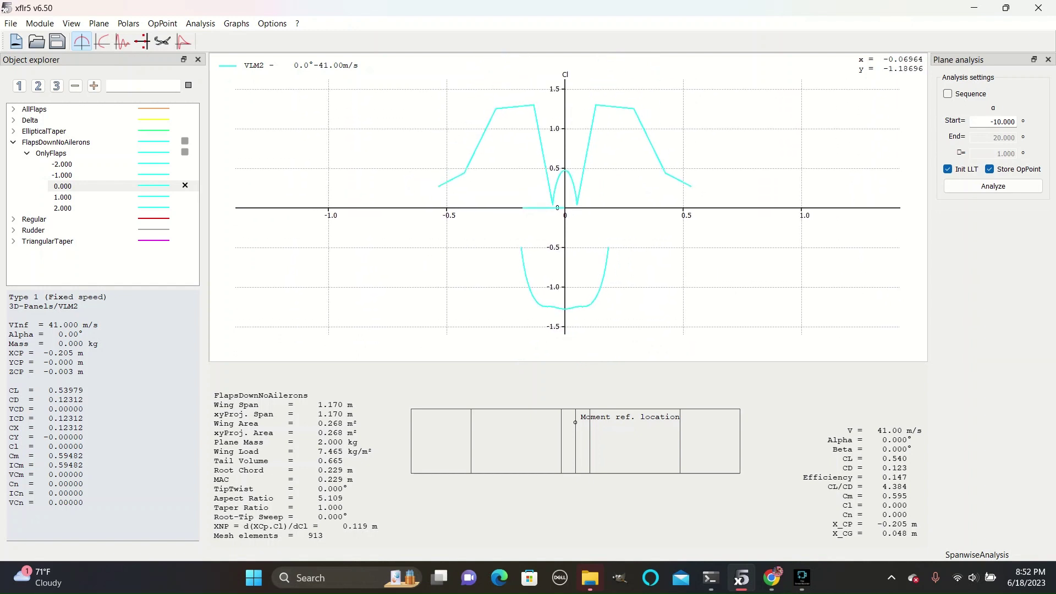
click(185, 197)
click(184, 208)
click(184, 196)
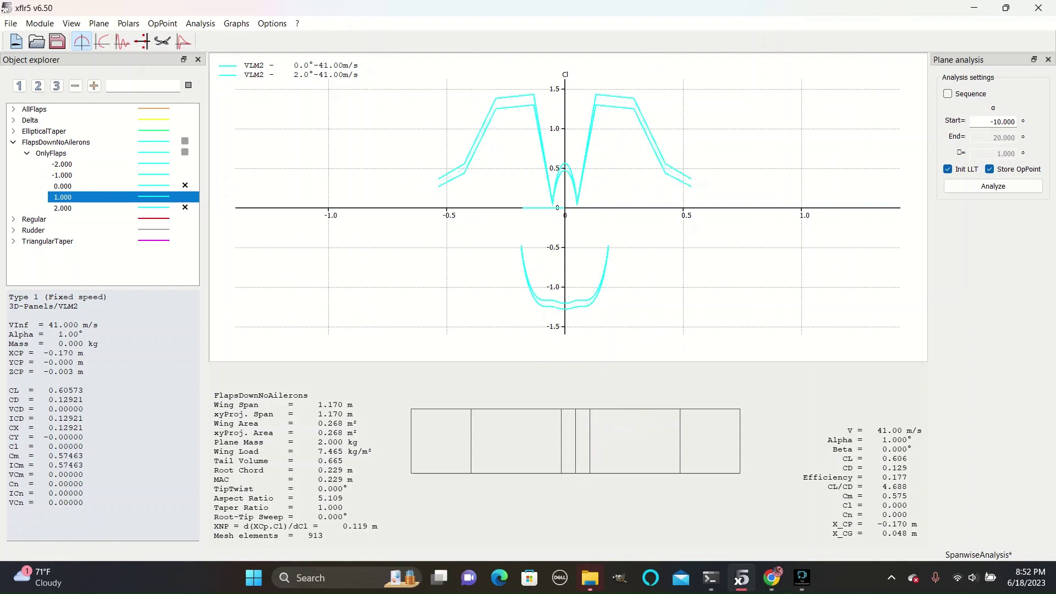
click(184, 207)
click(185, 196)
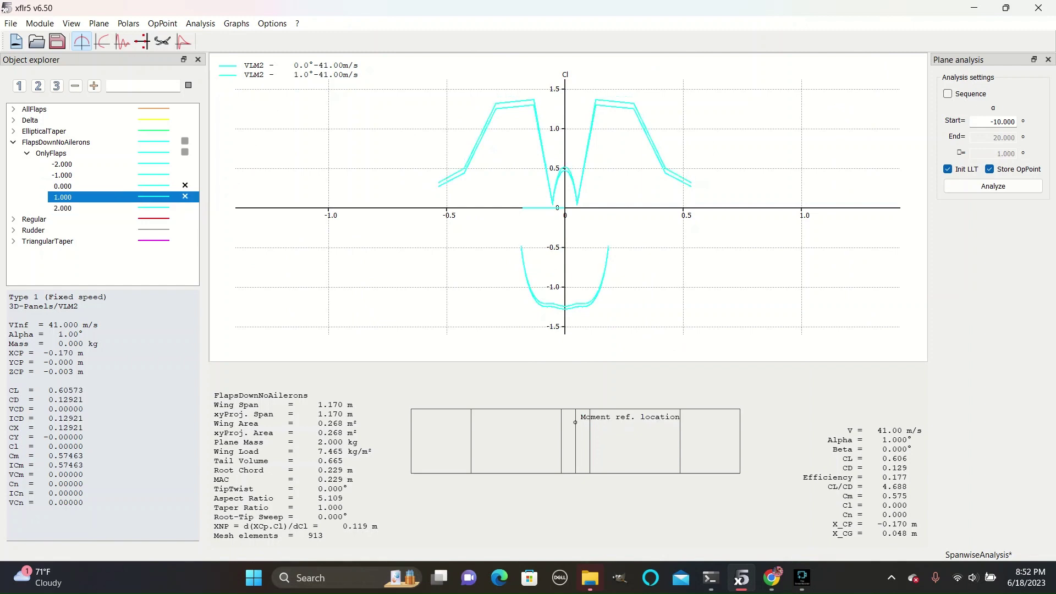
click(184, 207)
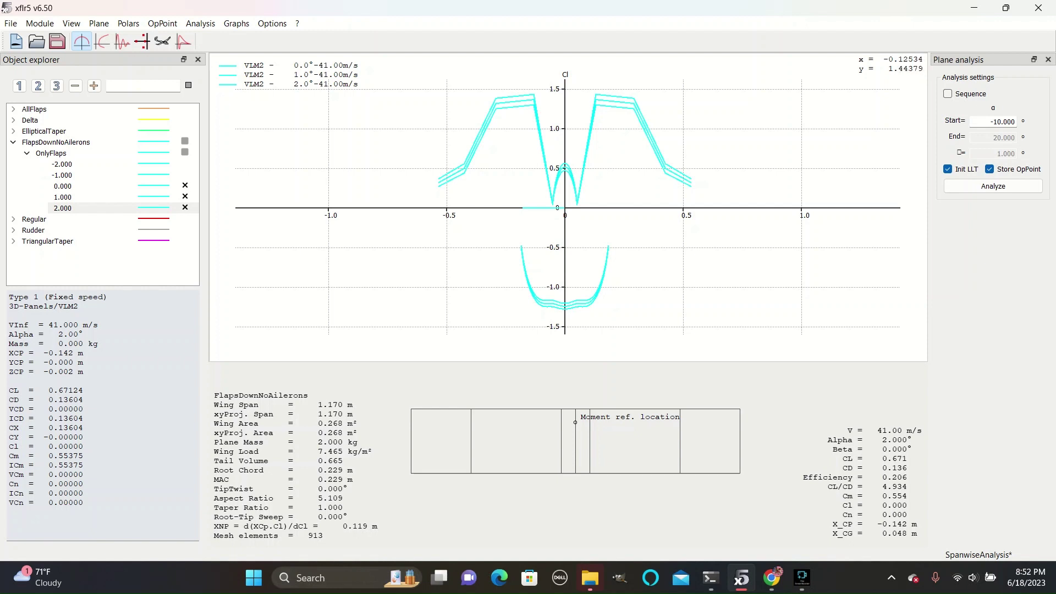
Toggle the 0.000°, 1.000° and 2.000° curves of FlapsDownNoAilerons off and back on to compare their lift distributions.
click(185, 196)
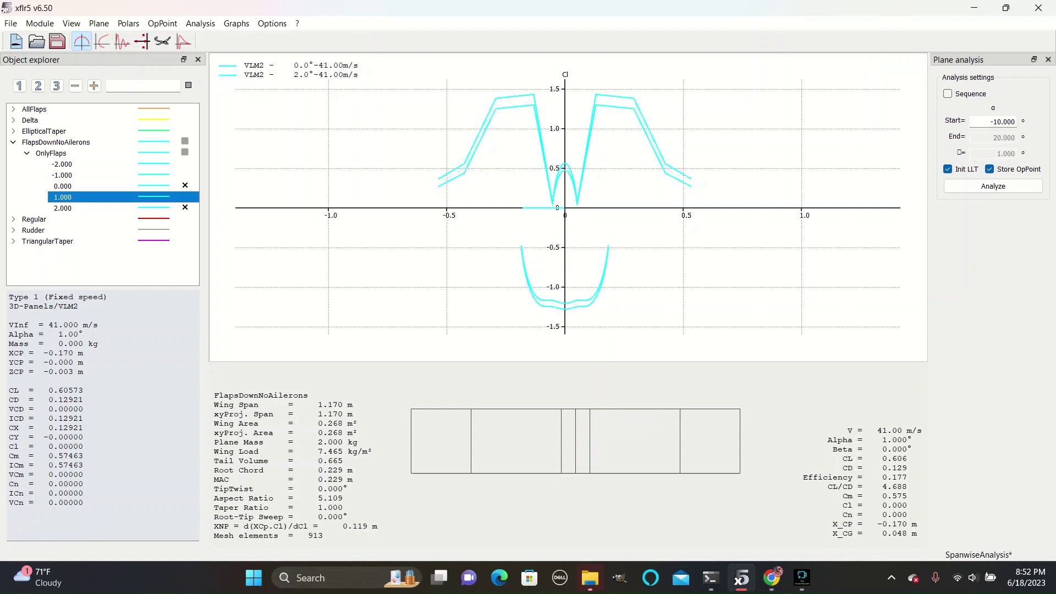
click(185, 207)
click(185, 186)
click(184, 186)
click(185, 196)
click(185, 208)
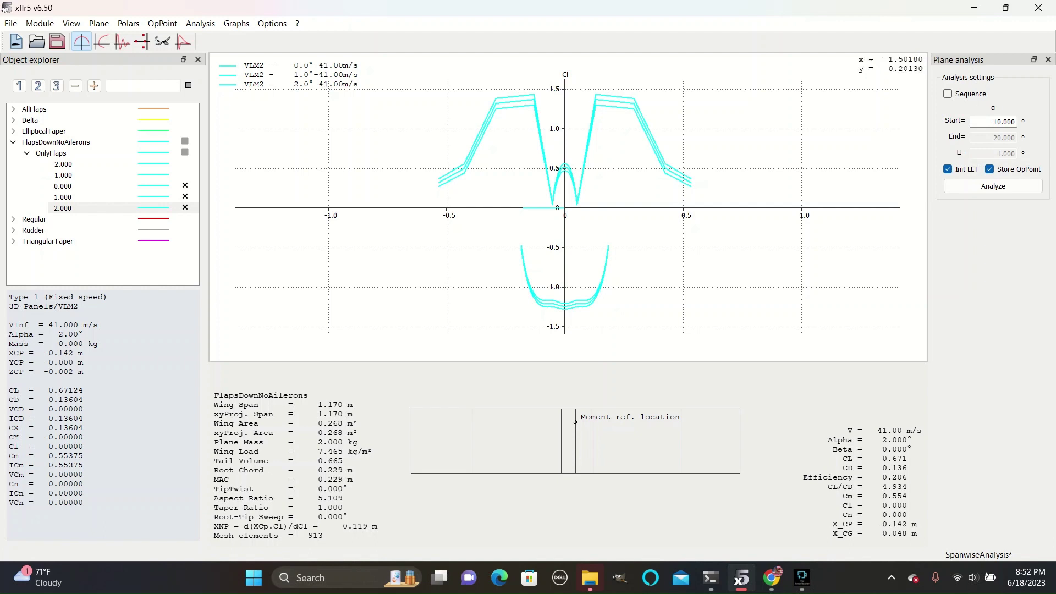
Show all FlapsDownNoAilerons and AllFlaps curves in the Cl graph and compare their spanwise lift distributions.
click(185, 141)
click(185, 108)
drag(362, 106, 374, 153)
scroll(373, 153, down, 3)
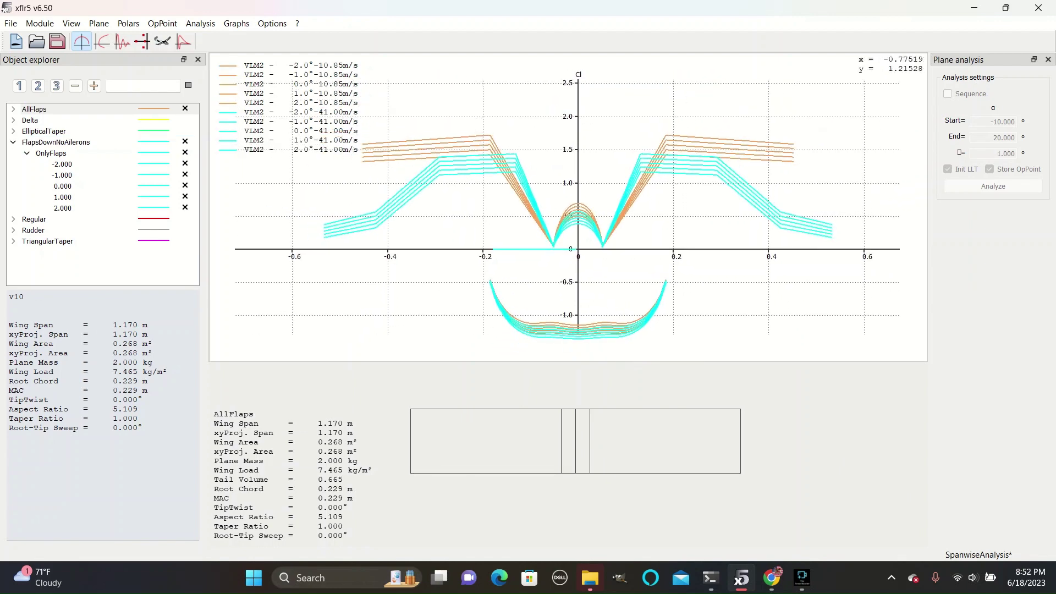
scroll(490, 155, up, 2)
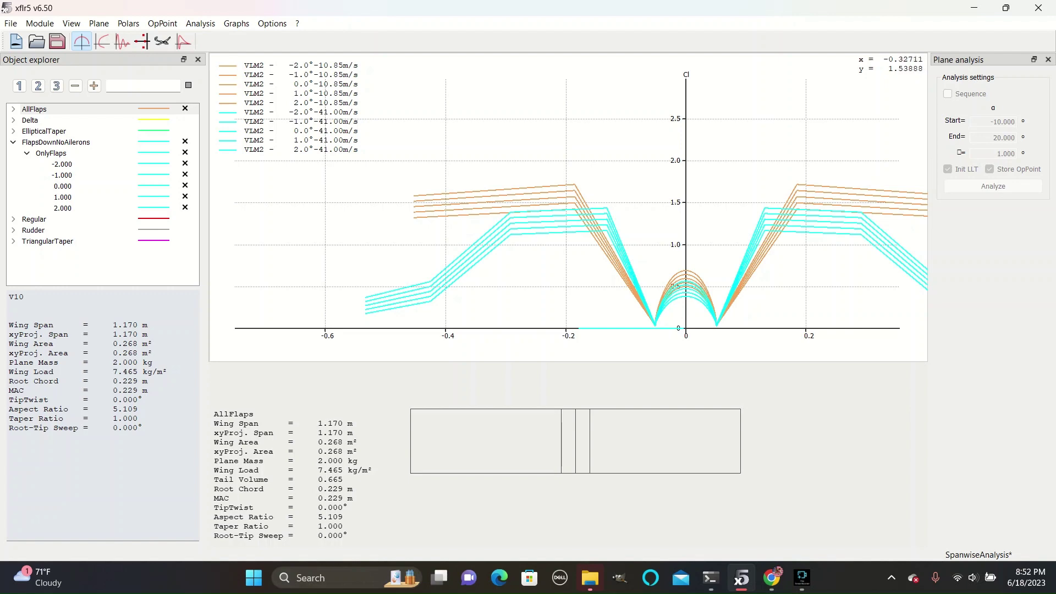
scroll(557, 216, down, 2)
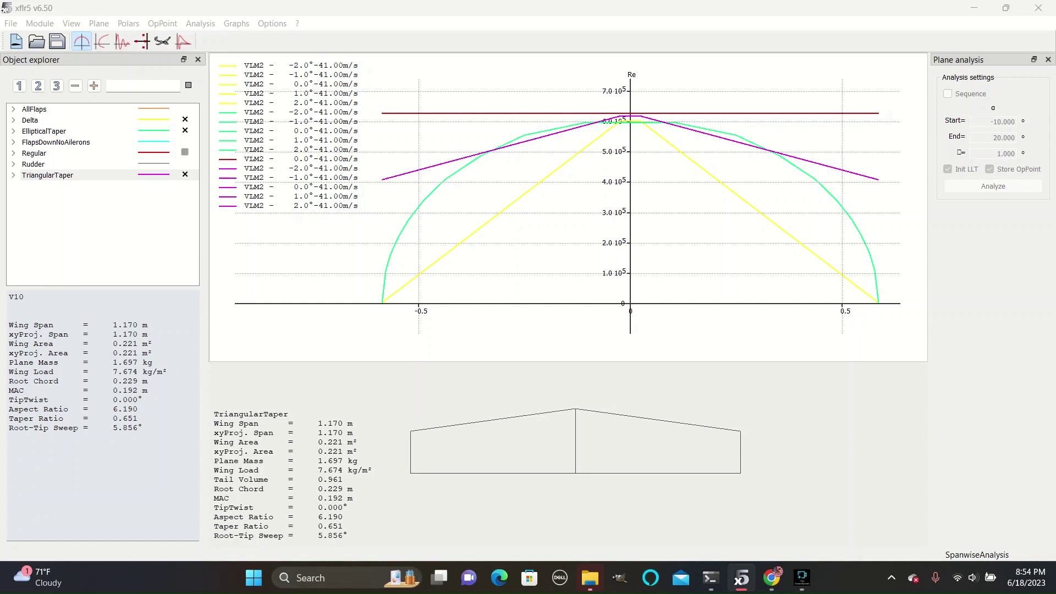
Select the Regular plane and examine its spanwise Reynolds number curve against the other wing shapes, especially near mid-span.
click(77, 153)
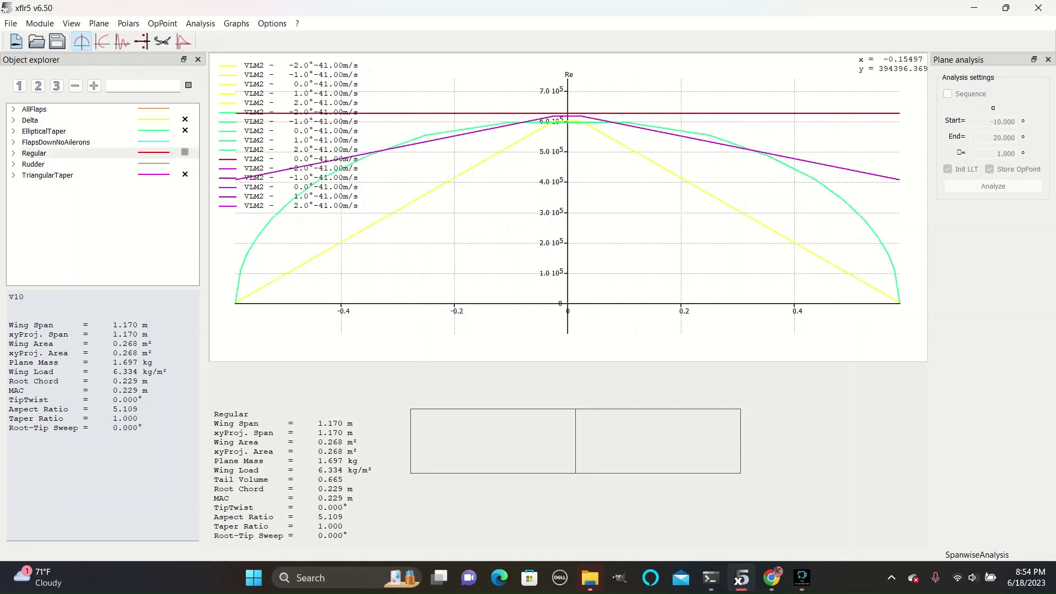
scroll(567, 209, down, 3)
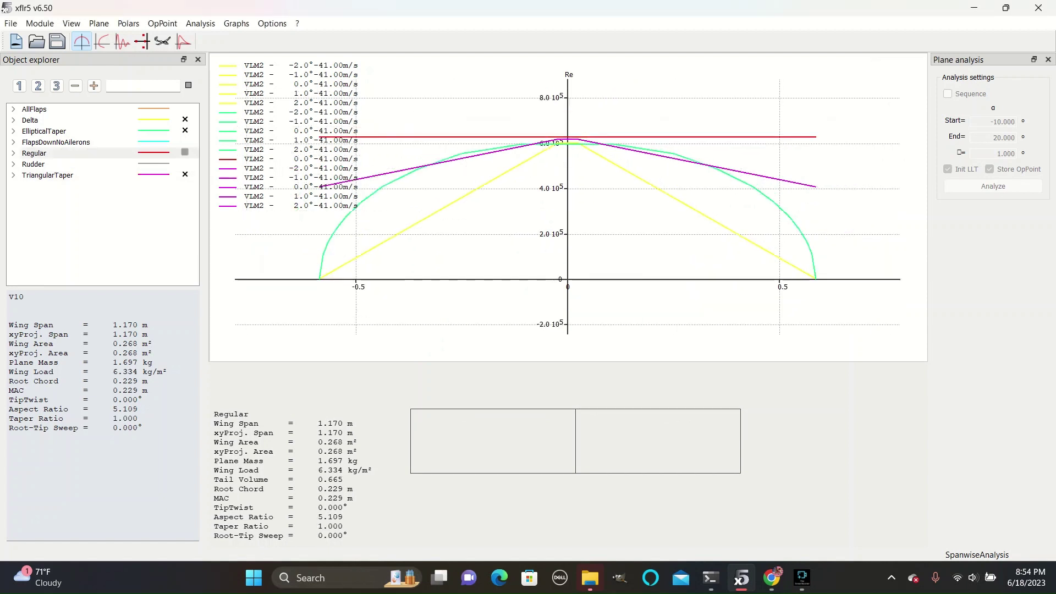
drag(568, 149, 642, 166)
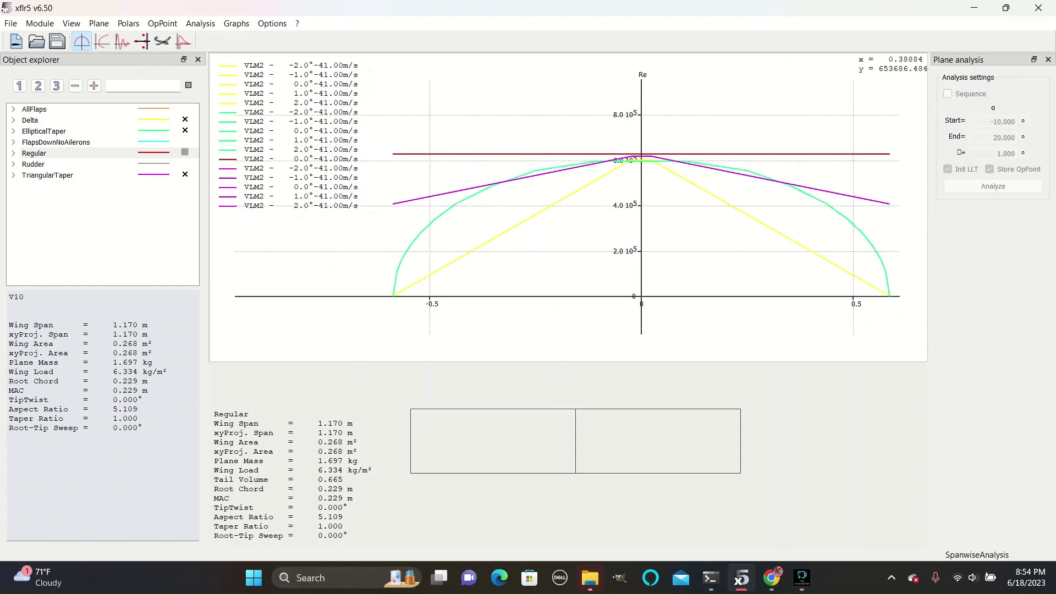
scroll(641, 154, up, 3)
scroll(730, 132, up, 3)
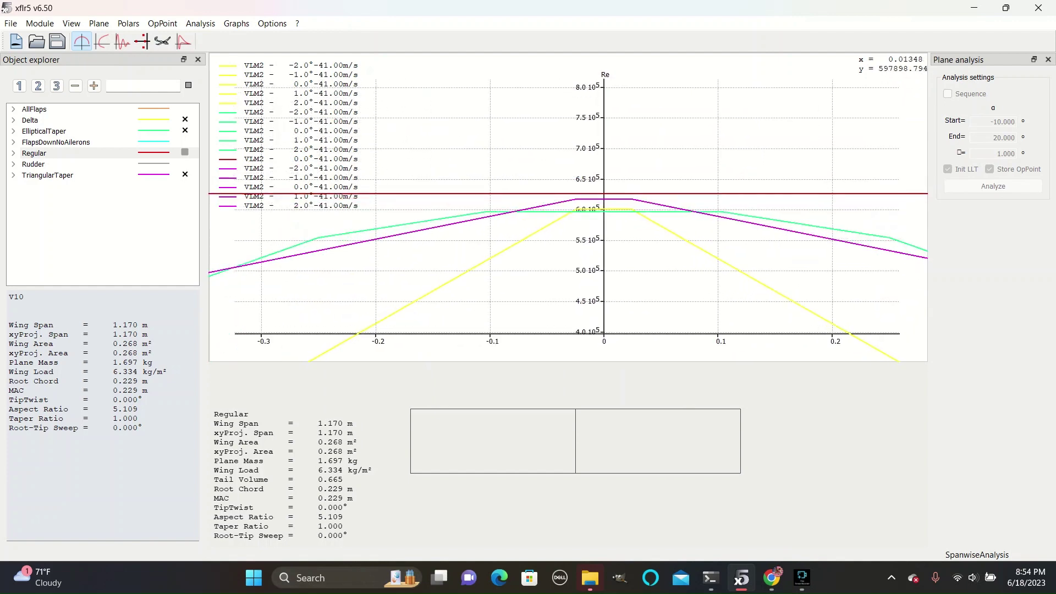
scroll(619, 211, down, 5)
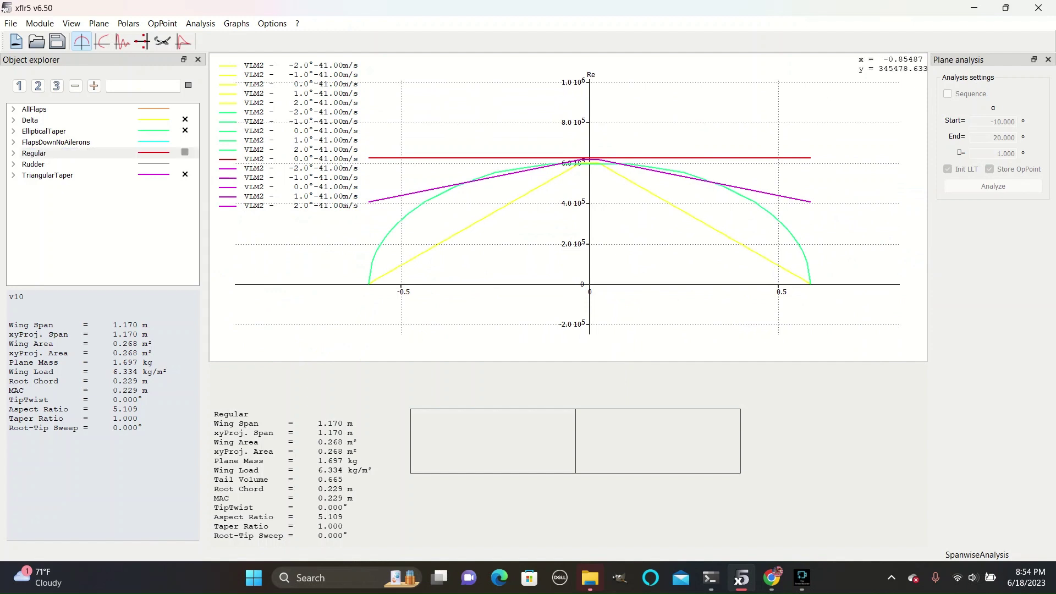
Select TriangularTaper and examine its Reynolds number distribution from the root to the wing tip.
click(47, 175)
drag(640, 182, 532, 190)
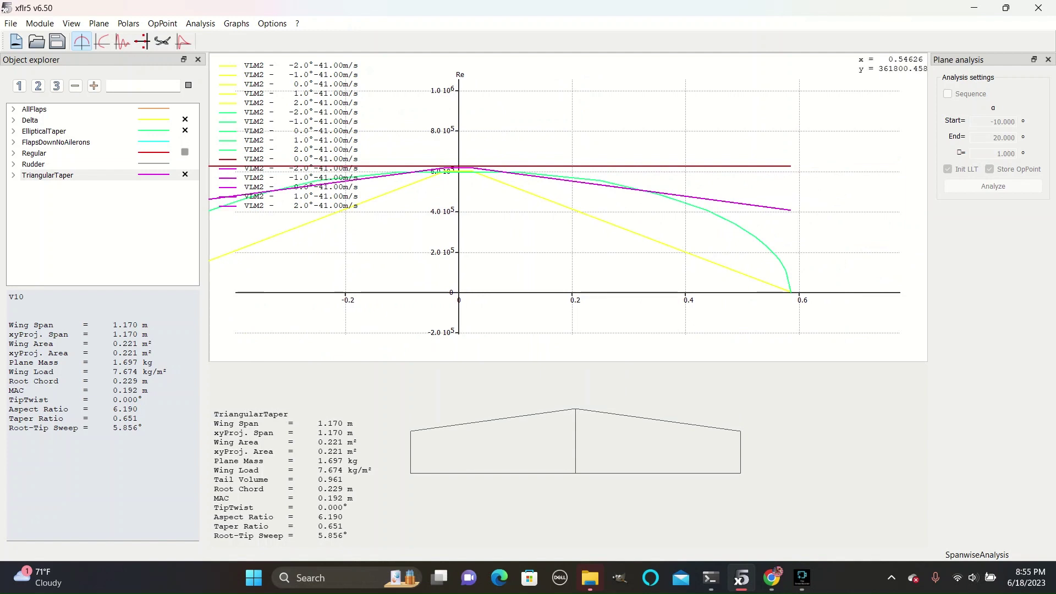
scroll(613, 203, up, 3)
scroll(612, 204, up, 2)
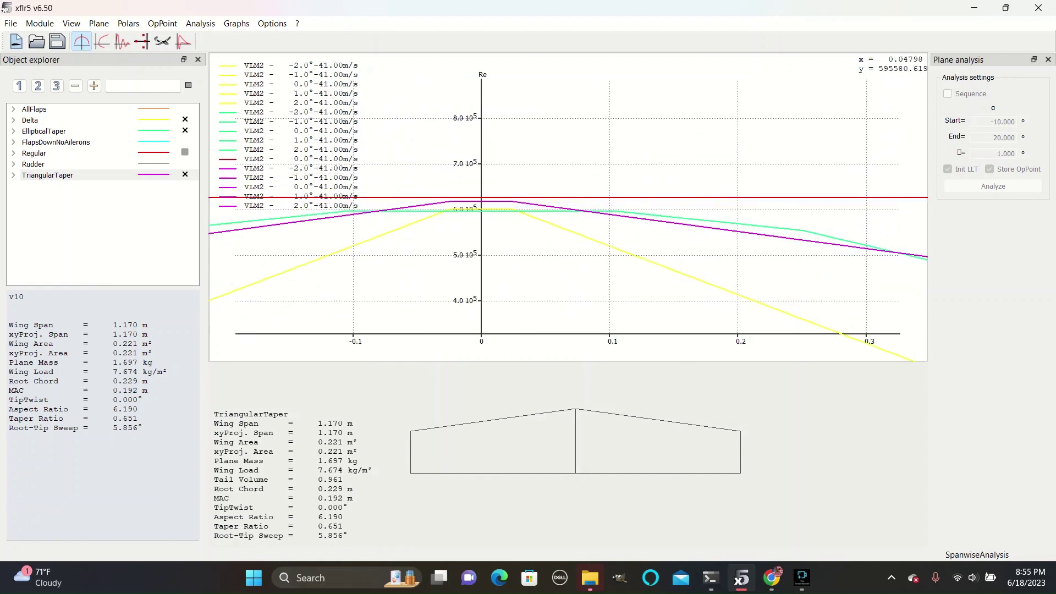
scroll(499, 202, up, 2)
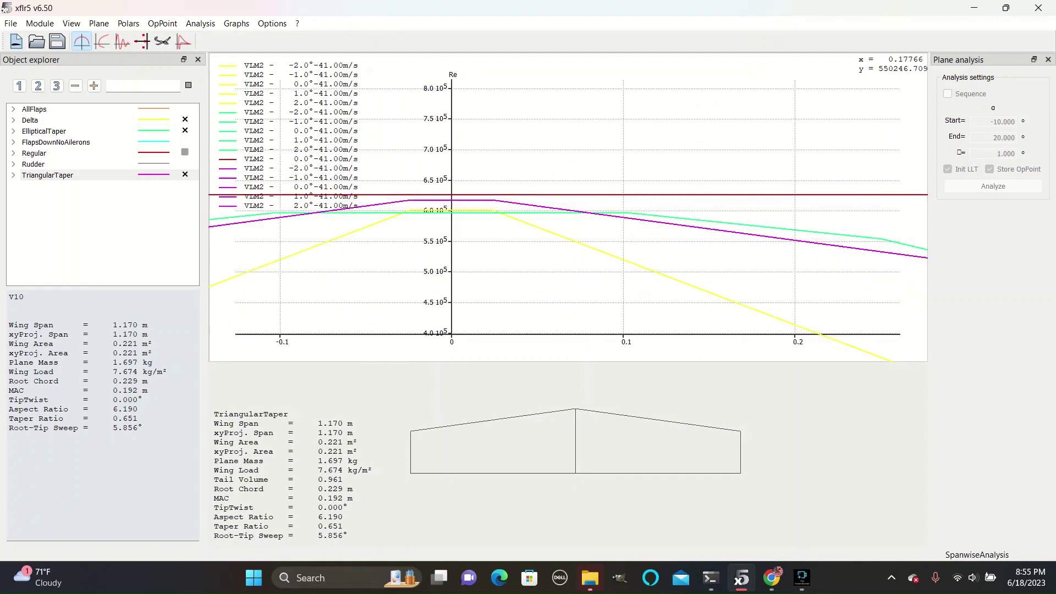
scroll(499, 201, down, 4)
drag(798, 264, 490, 208)
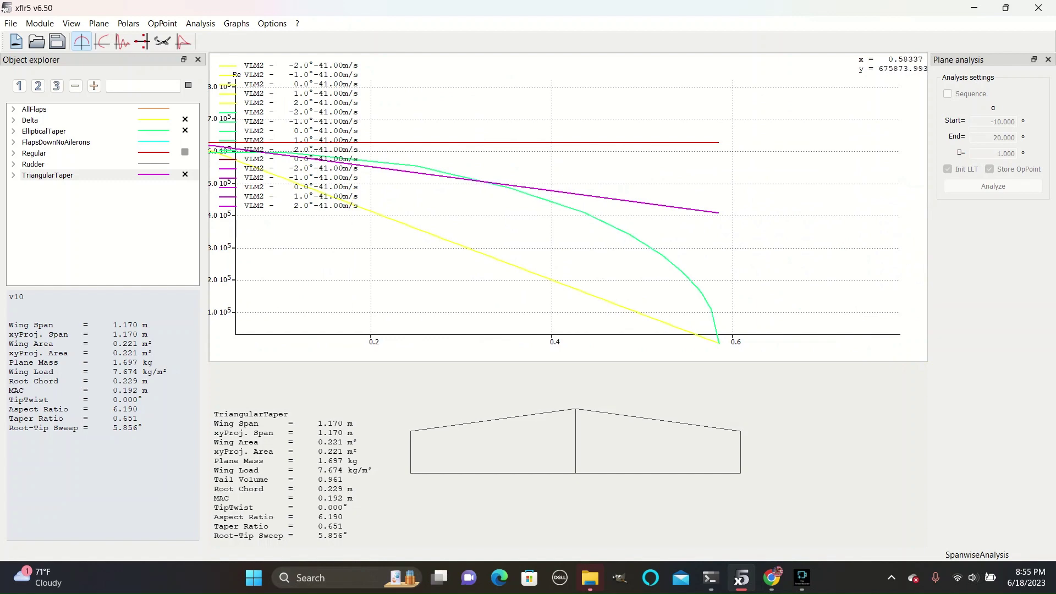
drag(718, 195, 884, 190)
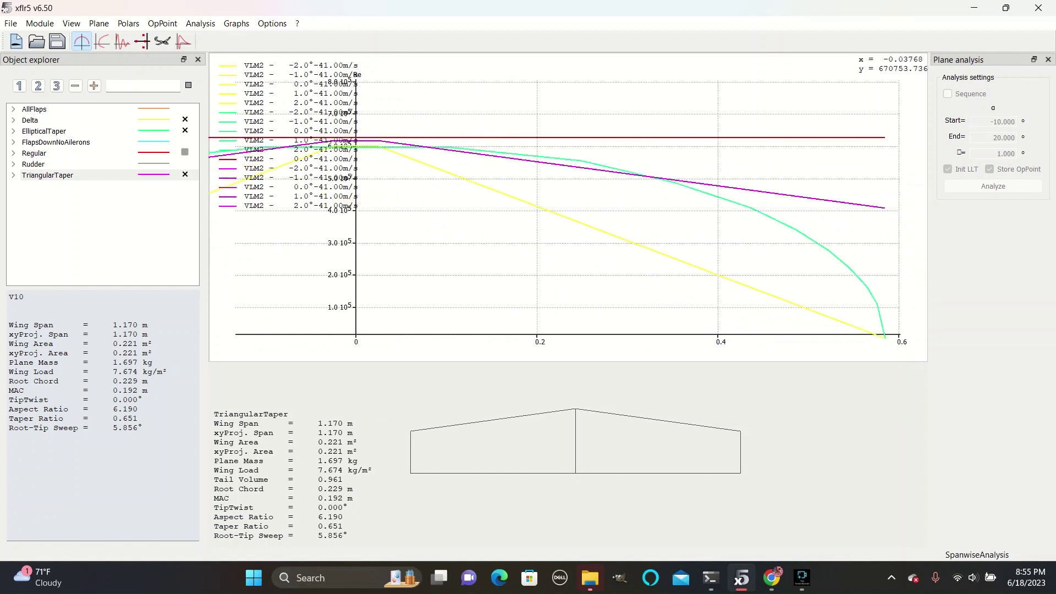
Select EllipticalTaper and Delta in turn to compare their Reynolds number distributions and wing planforms.
click(44, 131)
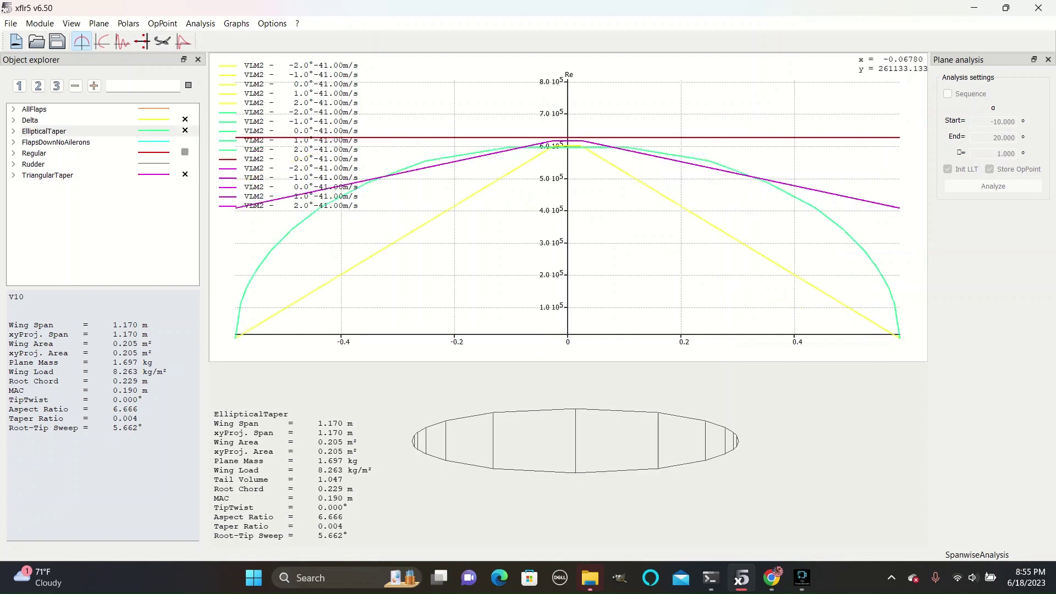
scroll(733, 227, down, 4)
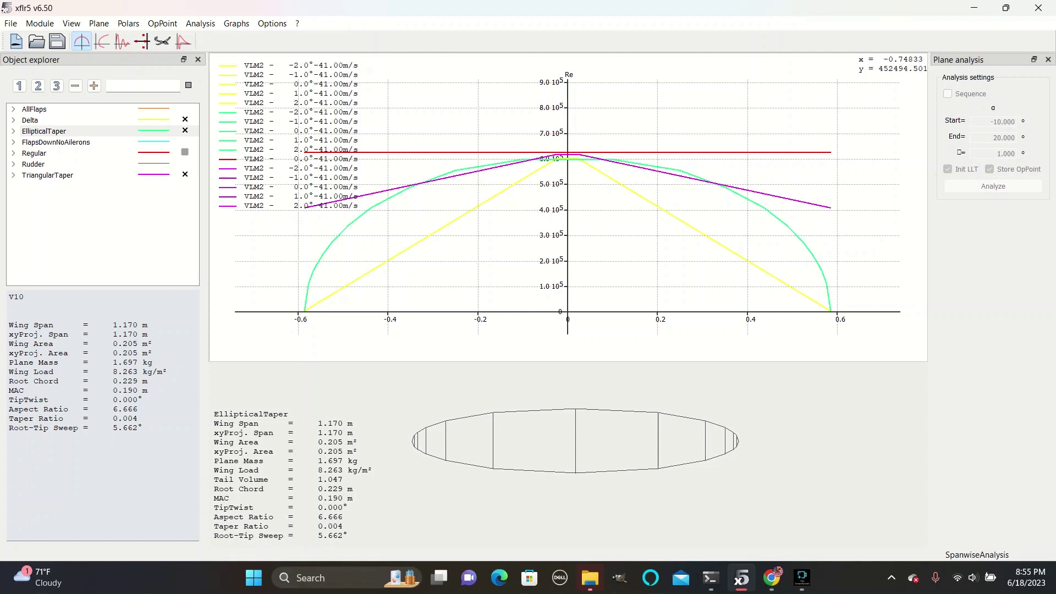
click(30, 120)
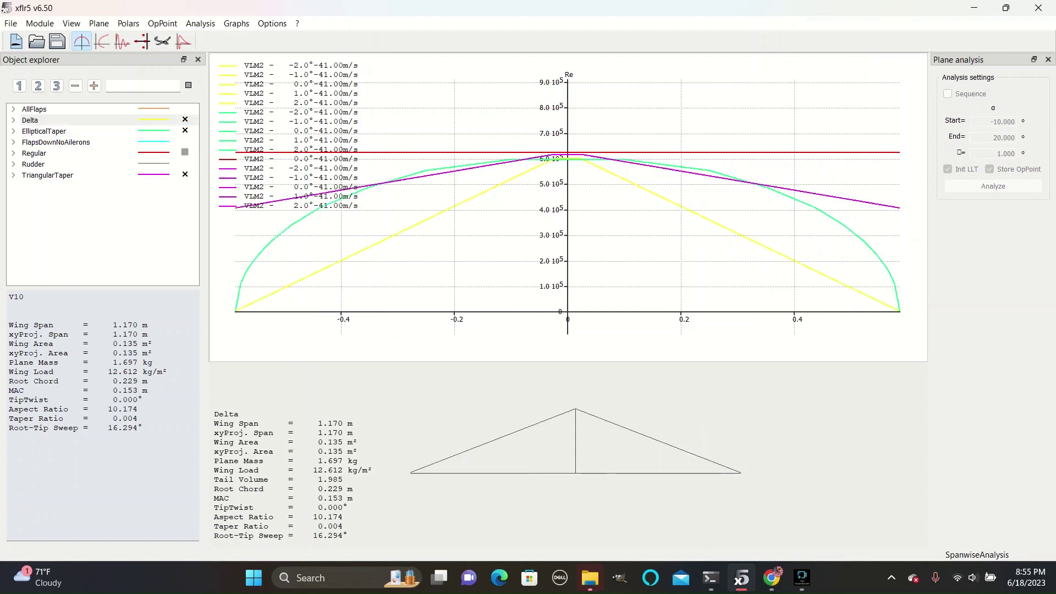
mouse_move(575, 441)
mouse_down()
mouse_move(587, 419)
mouse_move(372, 367)
mouse_up()
scroll(587, 429, down, 7)
scroll(372, 367, down, 7)
scroll(372, 366, up, 1)
scroll(466, 411, up, 1)
Examine the spanwise Induced Angle curves of EllipticalTaper and Regular at 1.0°.
mouse_move(908, 316)
mouse_down()
mouse_move(823, 348)
mouse_move(799, 305)
mouse_up()
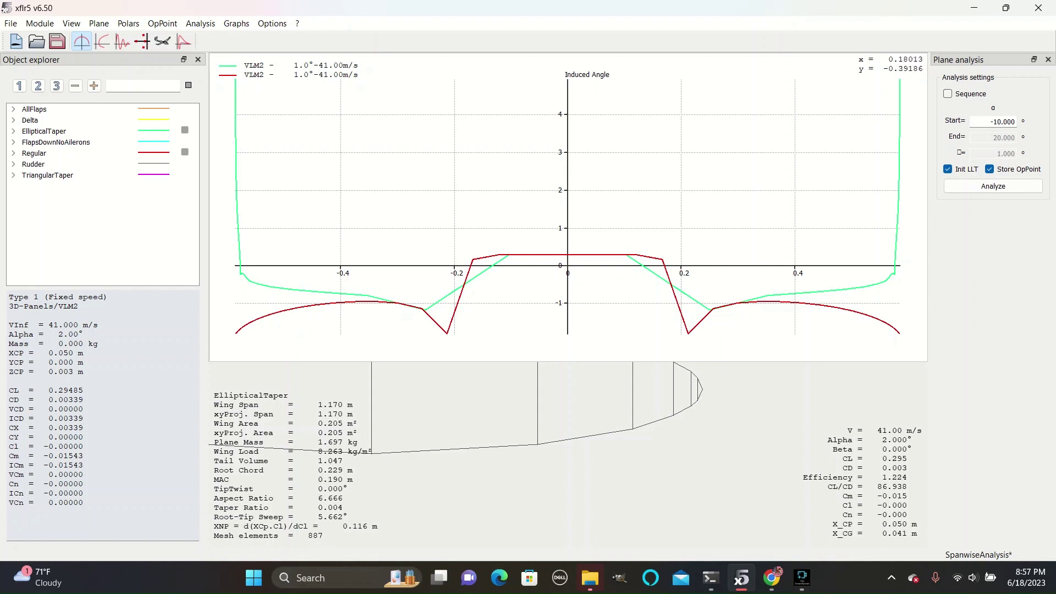
drag(545, 337, 540, 288)
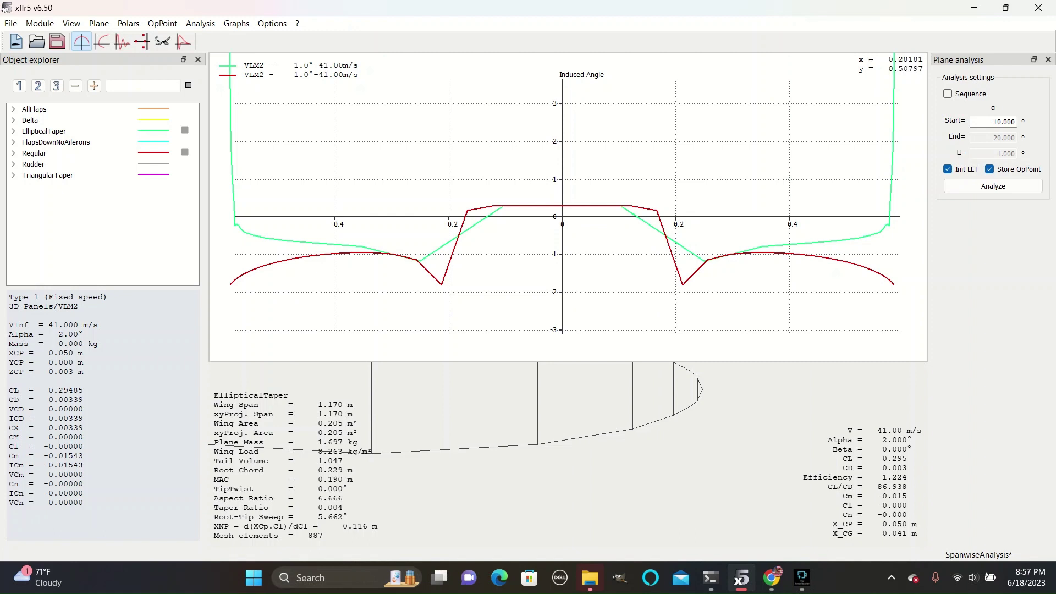
drag(723, 197, 731, 223)
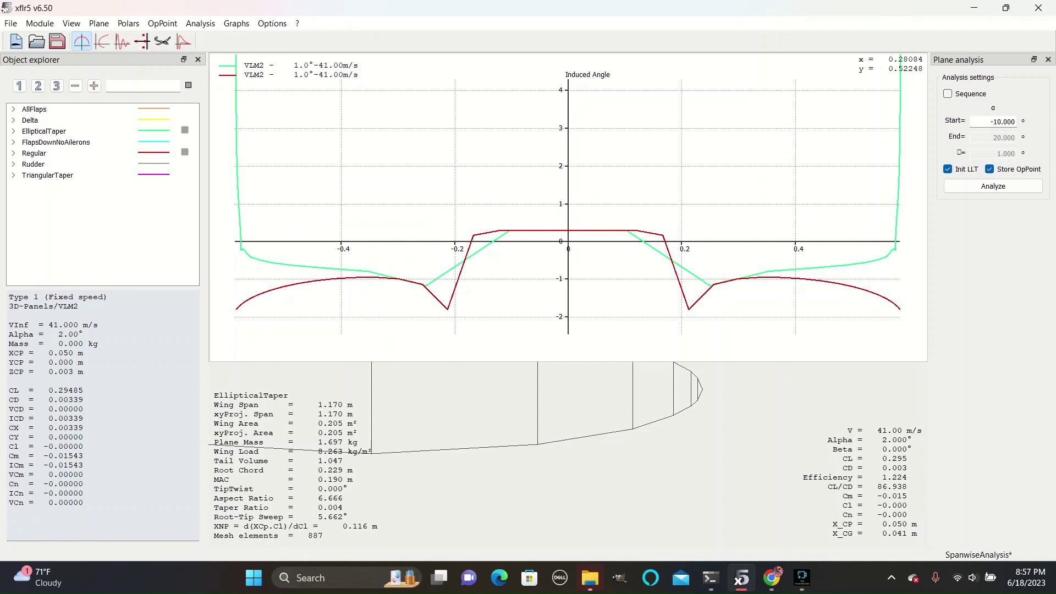
drag(795, 247, 732, 238)
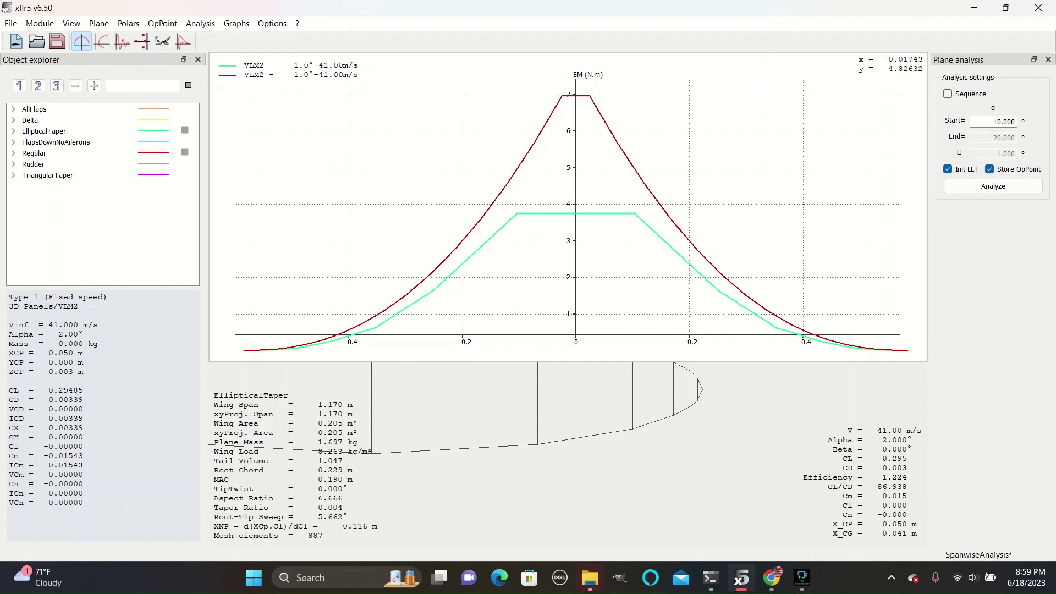
Show the Delta curves in the bending moment graph for comparison with EllipticalTaper and Regular, and hide them again.
drag(523, 385, 672, 467)
scroll(672, 468, up, 5)
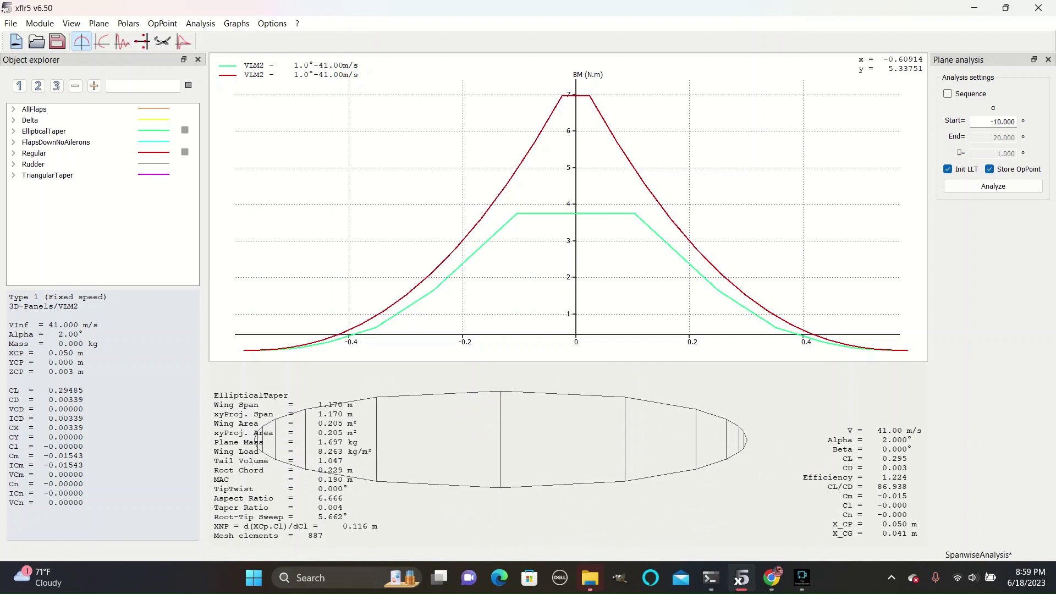
click(185, 119)
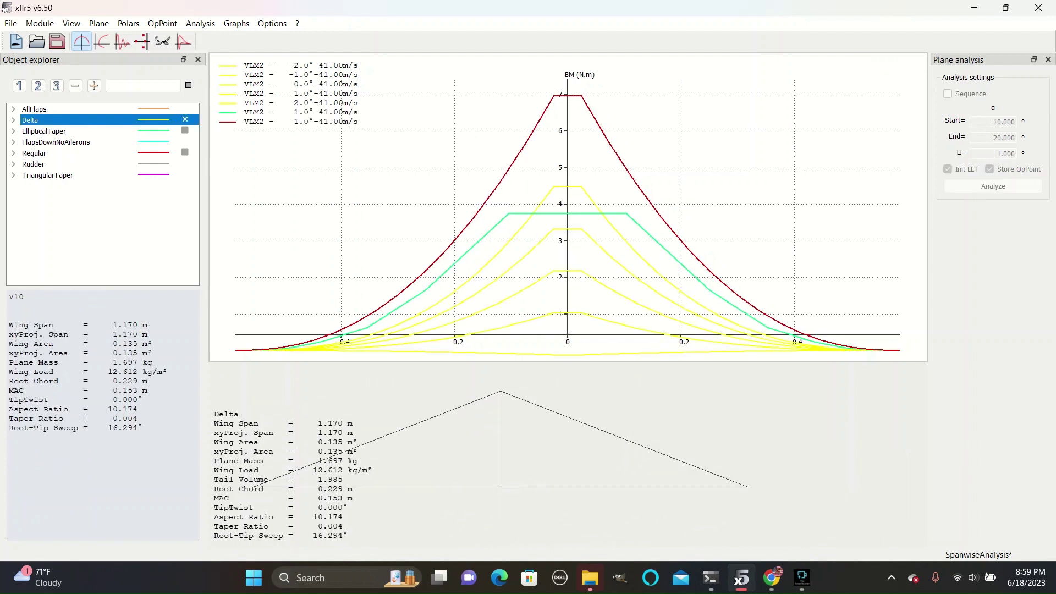
drag(509, 314, 571, 215)
scroll(361, 261, up, 5)
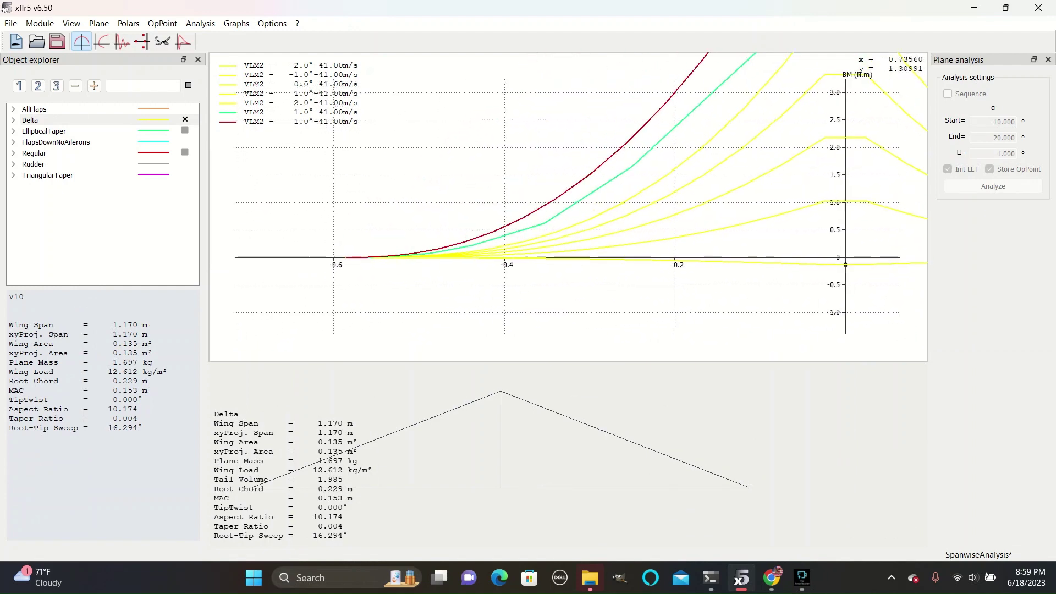
click(184, 120)
scroll(607, 179, down, 5)
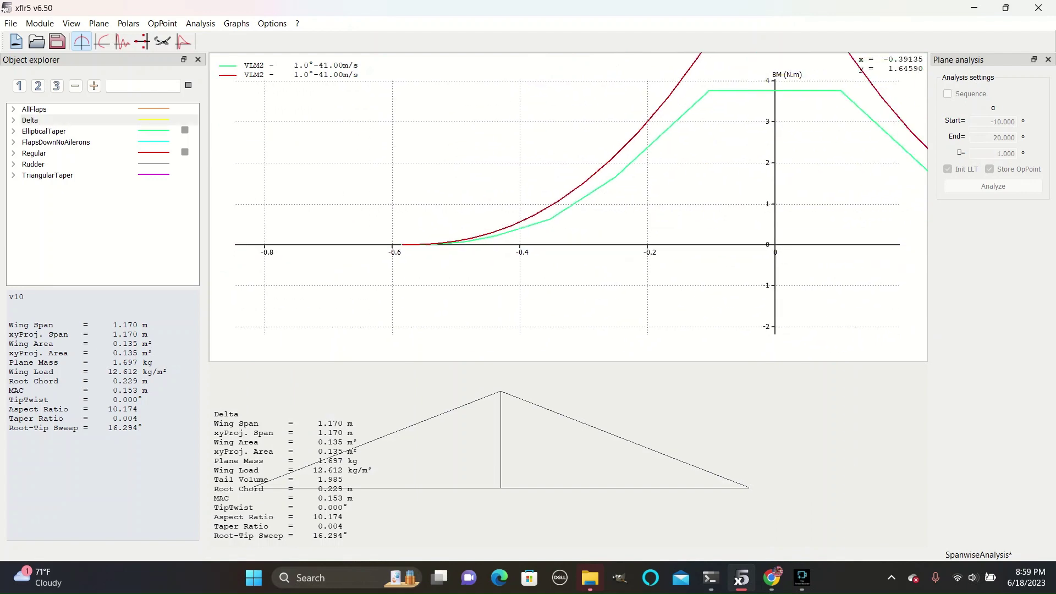
Add the 2.000° curve of Regular's M1 Cruise analysis to the bending moment graph and bring its peak into view.
drag(737, 250, 513, 319)
click(14, 153)
click(184, 229)
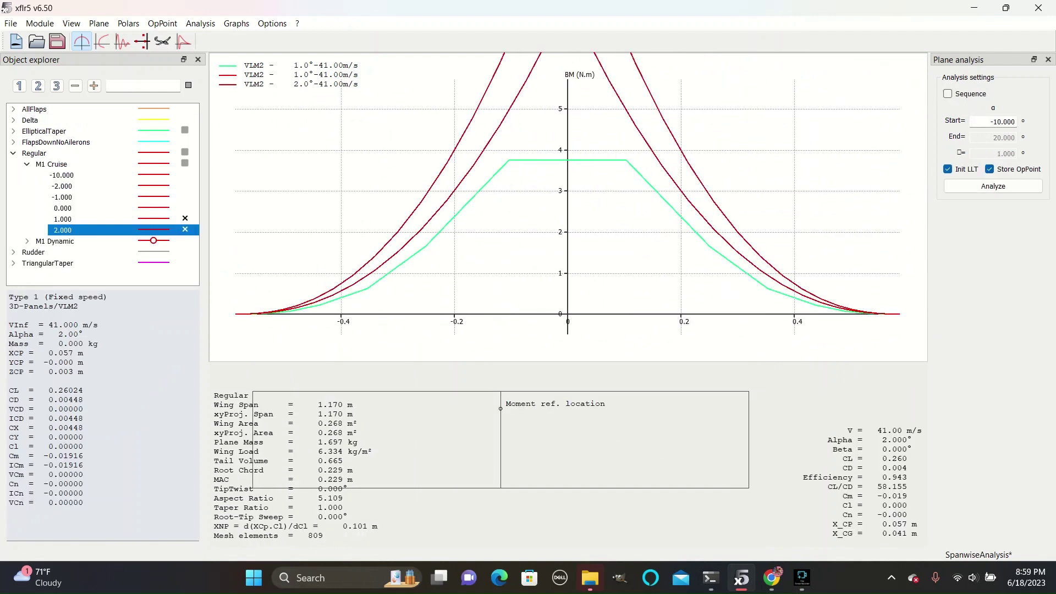
scroll(488, 133, down, 5)
drag(488, 134, 489, 205)
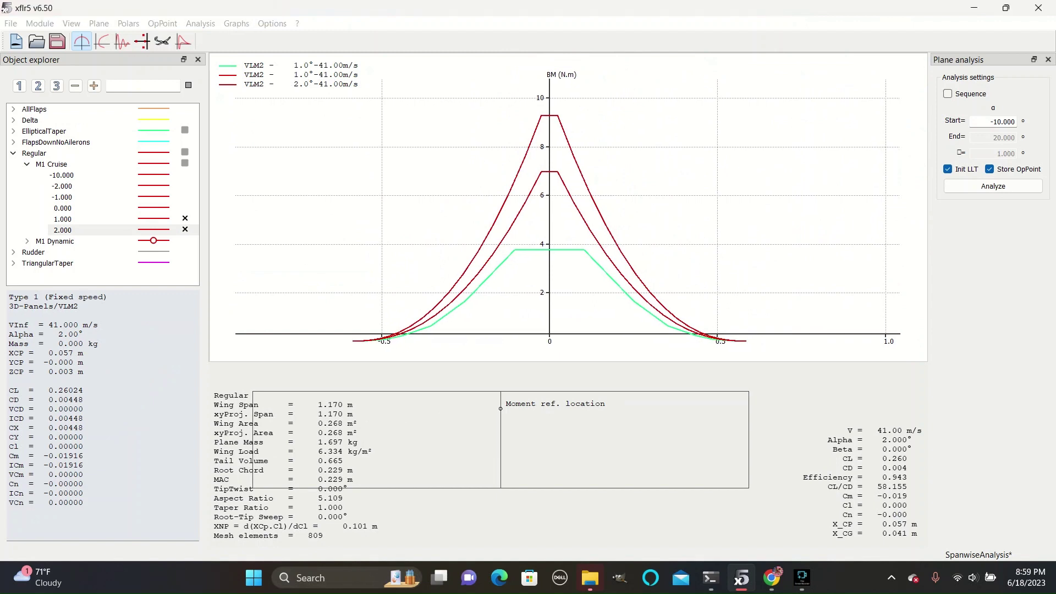
Hide the 2.000° and 1.000° curves of Regular's M1 Cruise analysis and show its -10.000° curve.
click(185, 230)
click(185, 218)
click(185, 175)
drag(633, 325, 596, 189)
scroll(601, 145, down, 4)
scroll(651, 113, down, 10)
scroll(614, 162, down, 3)
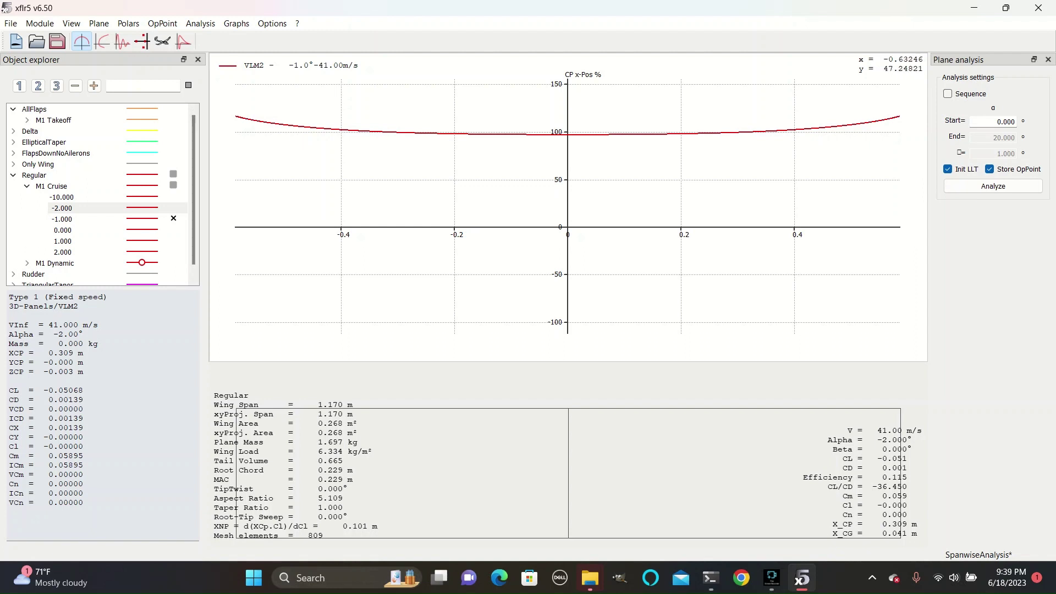
Add the 0.000°, 1.000° and 2.000° curves of Regular's M1 Cruise analysis to the CP x-Pos % graph.
click(173, 229)
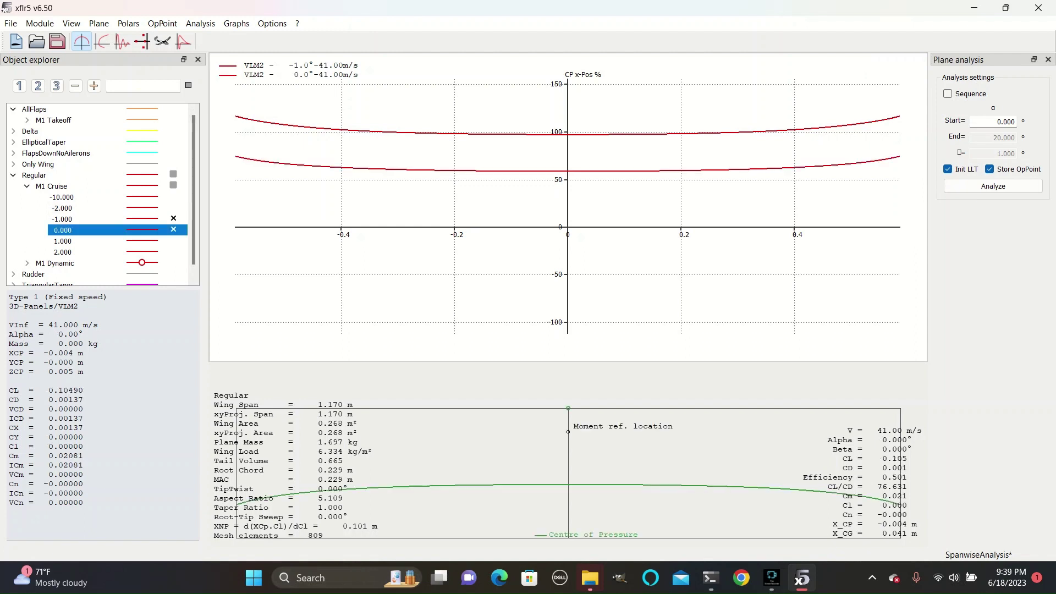
click(173, 240)
click(173, 252)
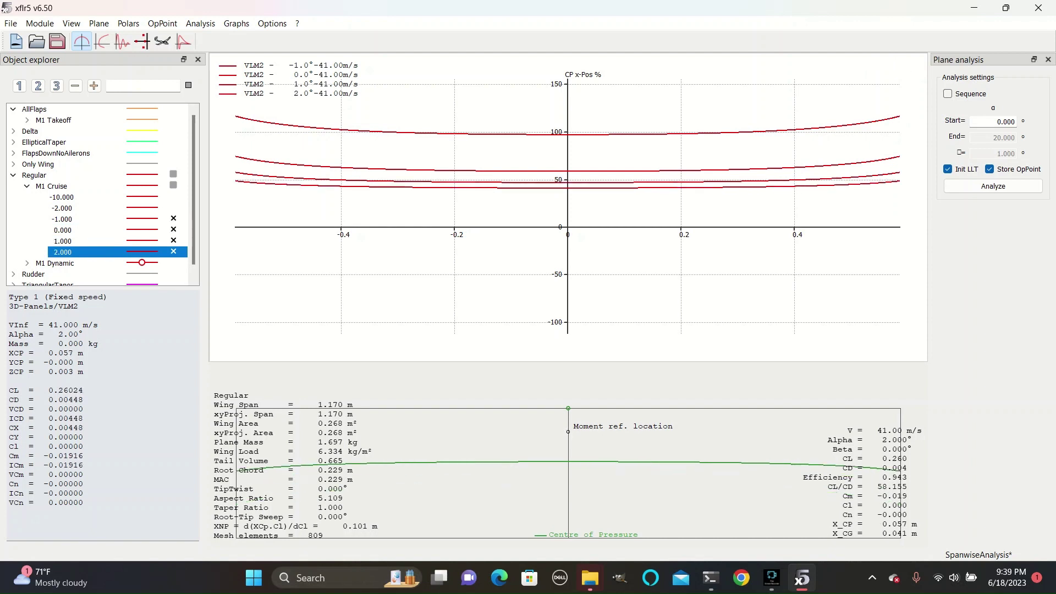